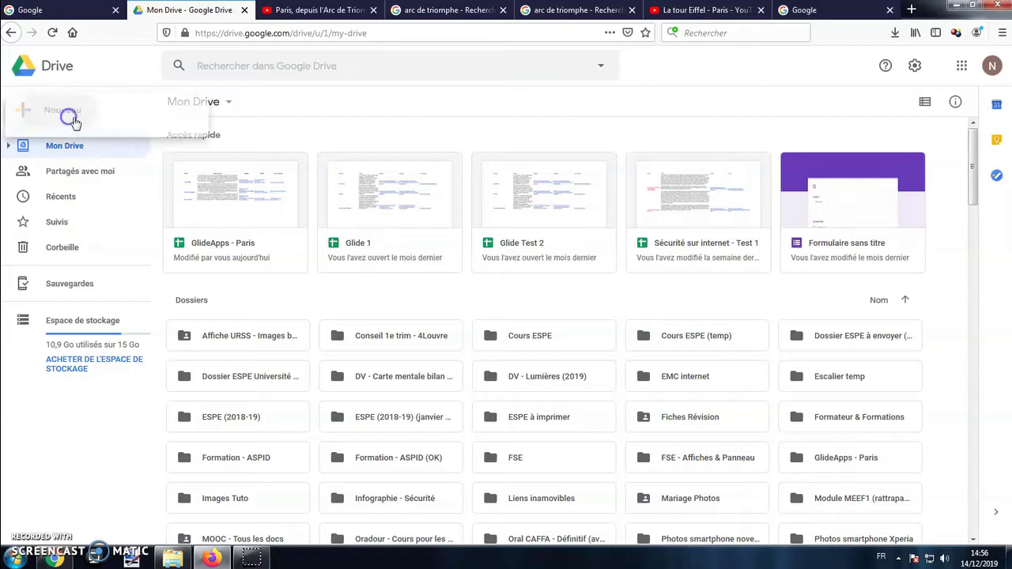
Create a new folder named "Tuto Glide Paris" in Mon Drive
left_click(85, 117)
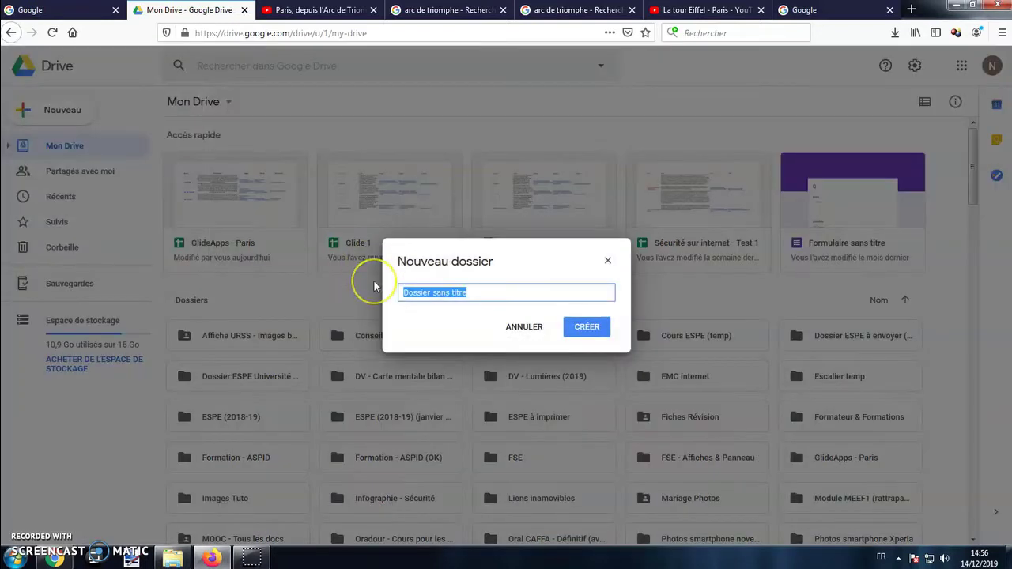
type("Tuto Glide Paris")
left_click(502, 291)
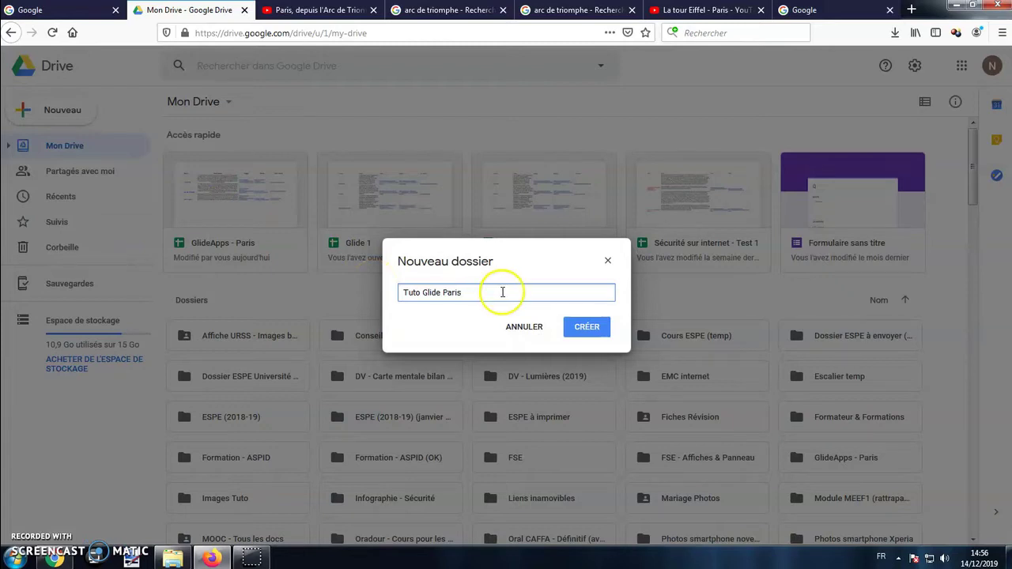
left_click(575, 328)
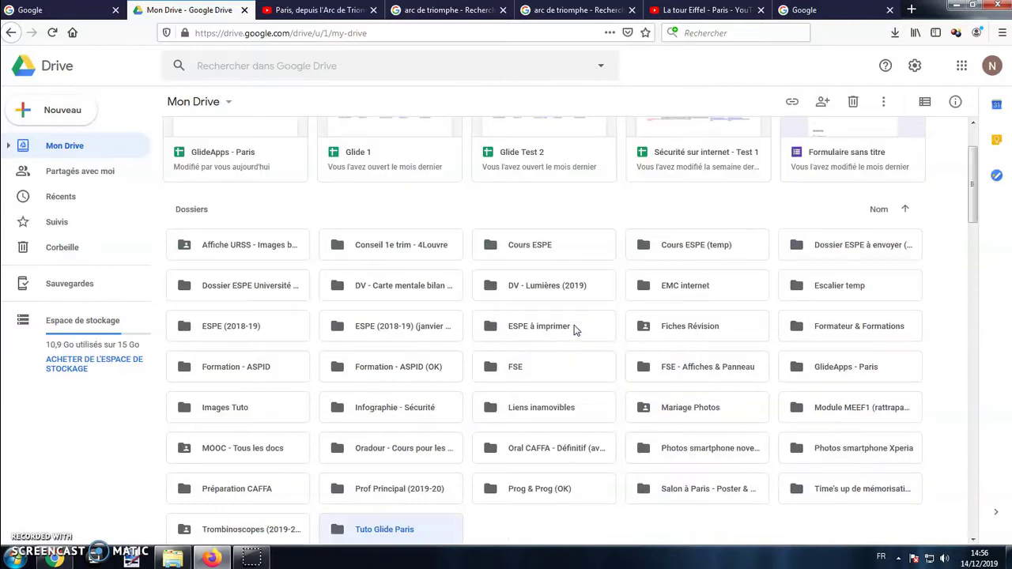
Open the Tuto Glide Paris folder and create a blank Google Sheets spreadsheet inside it
scroll(490, 355, "down", 3)
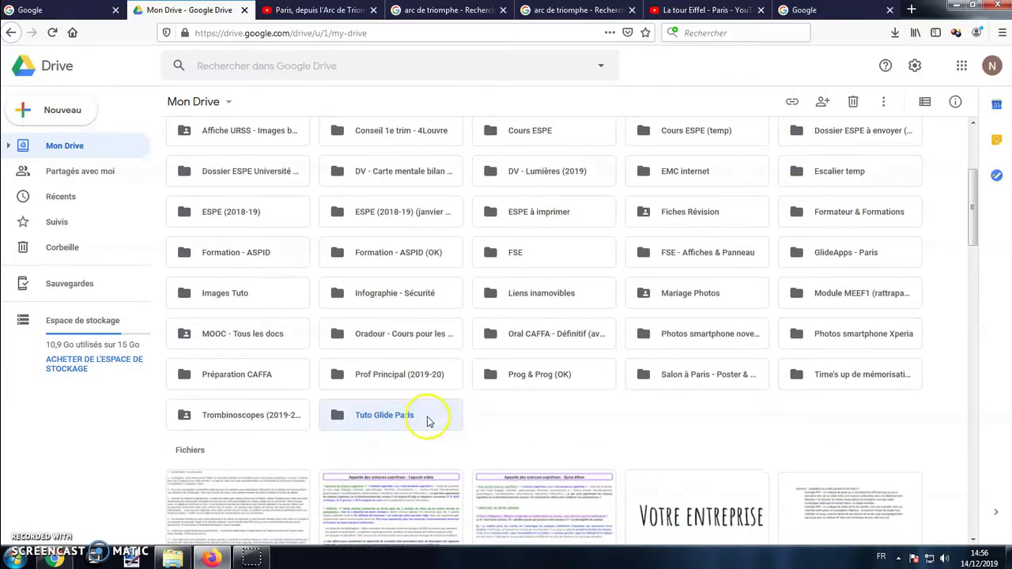
double_click(376, 418)
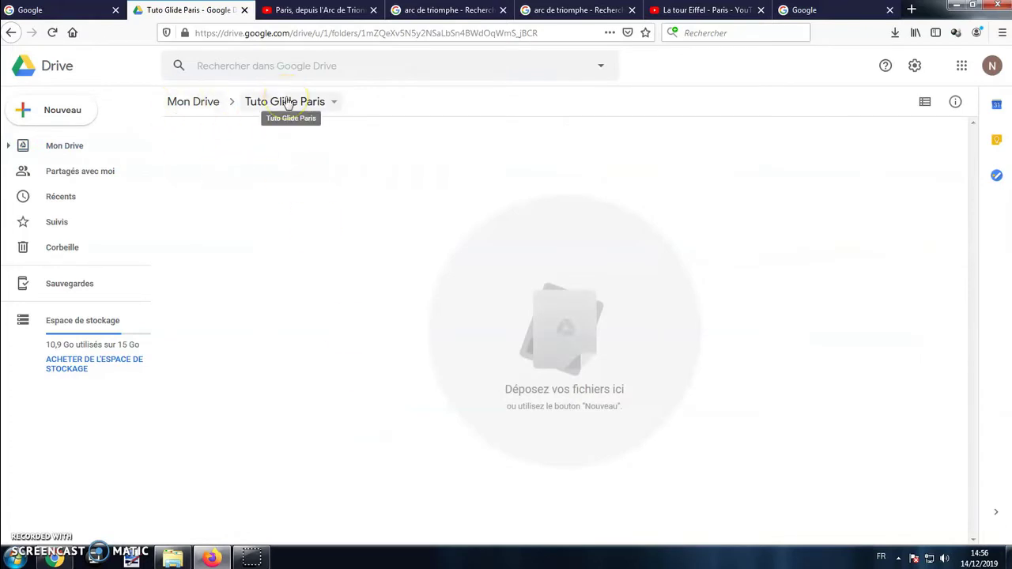
left_click(36, 109)
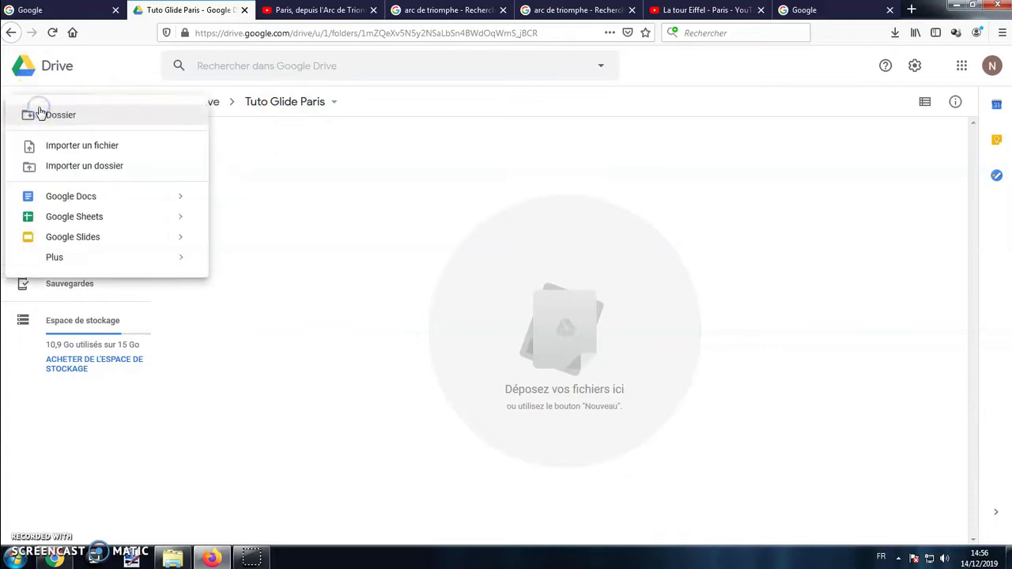
left_click(75, 217)
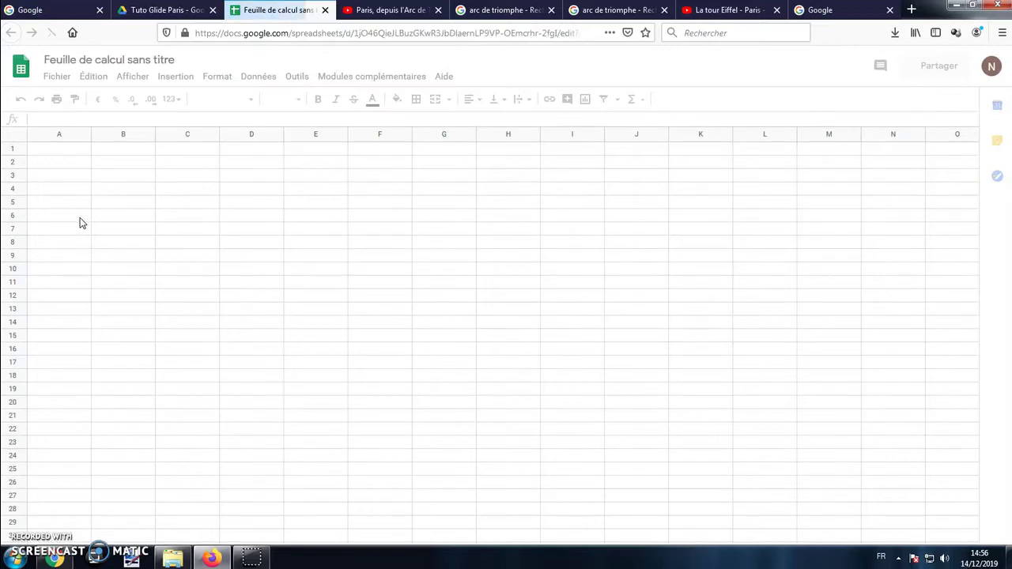
Rename the untitled spreadsheet as "TutoGlideParis"
left_click(158, 62)
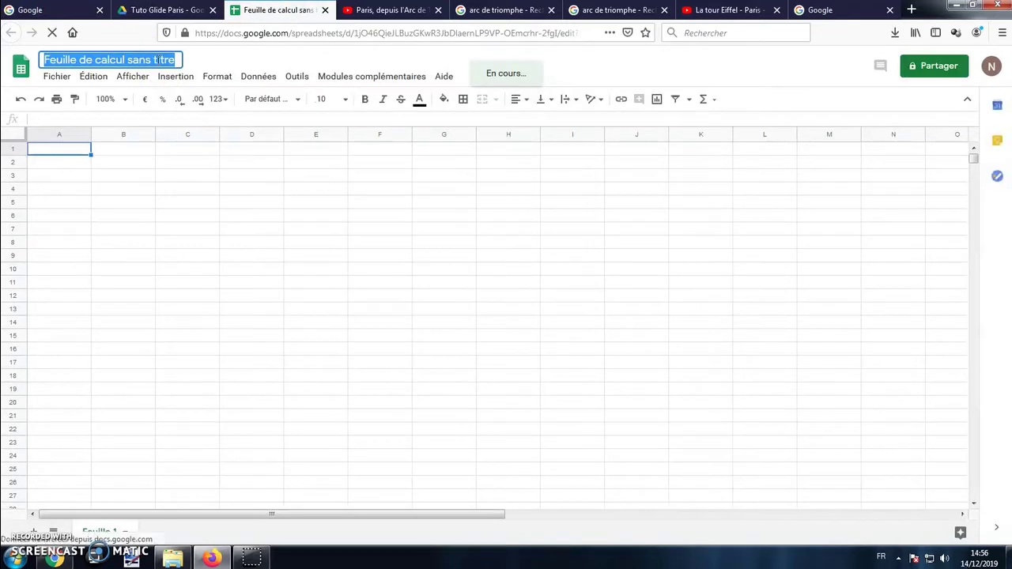
type("TutoGkud")
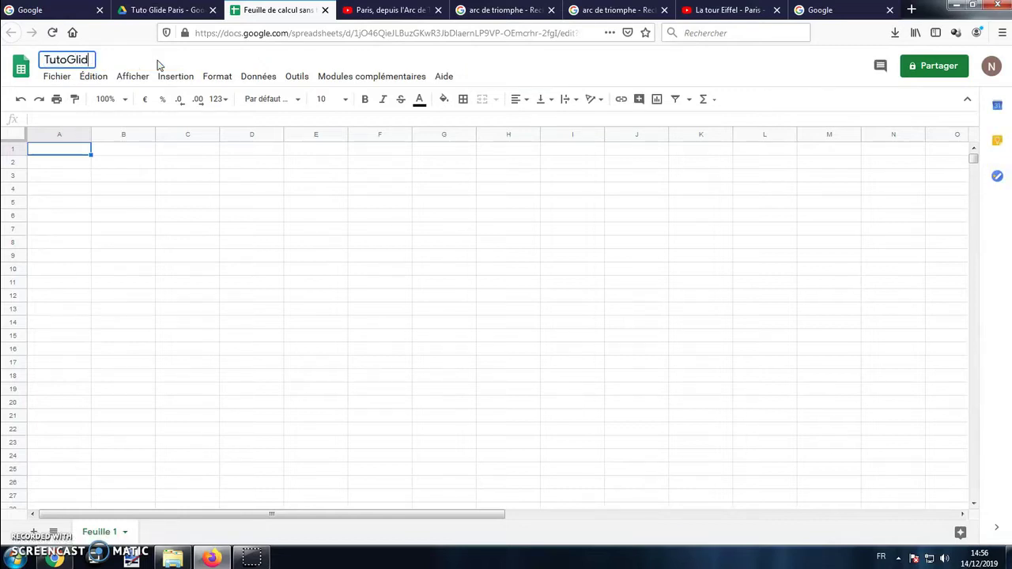
type("eParis")
left_click(305, 257)
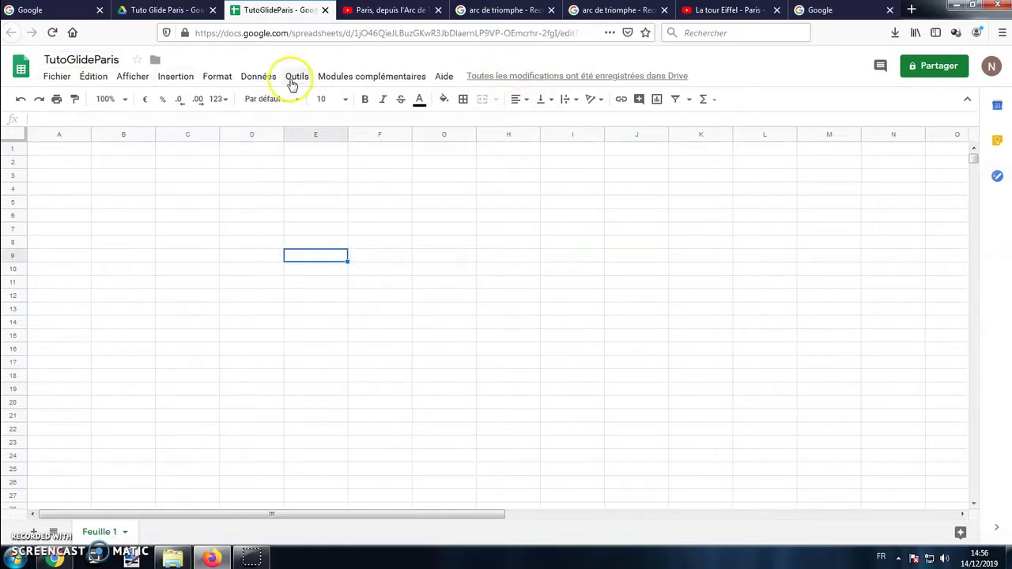
Widen columns A to E of the sheet, making column B the widest
left_click_drag(90, 136, 151, 140)
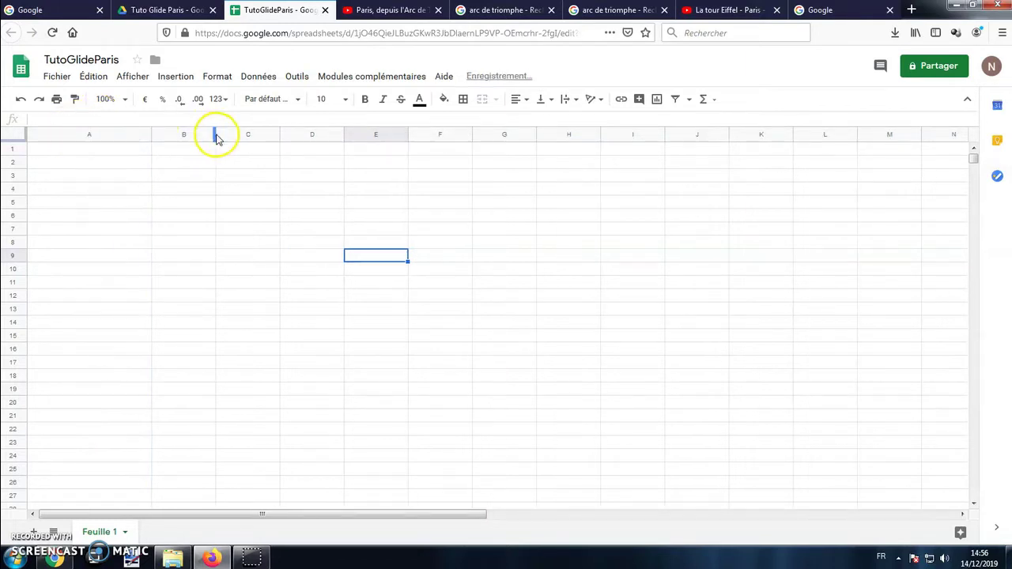
left_click_drag(214, 135, 395, 137)
left_click_drag(459, 135, 555, 138)
left_click_drag(681, 136, 687, 145)
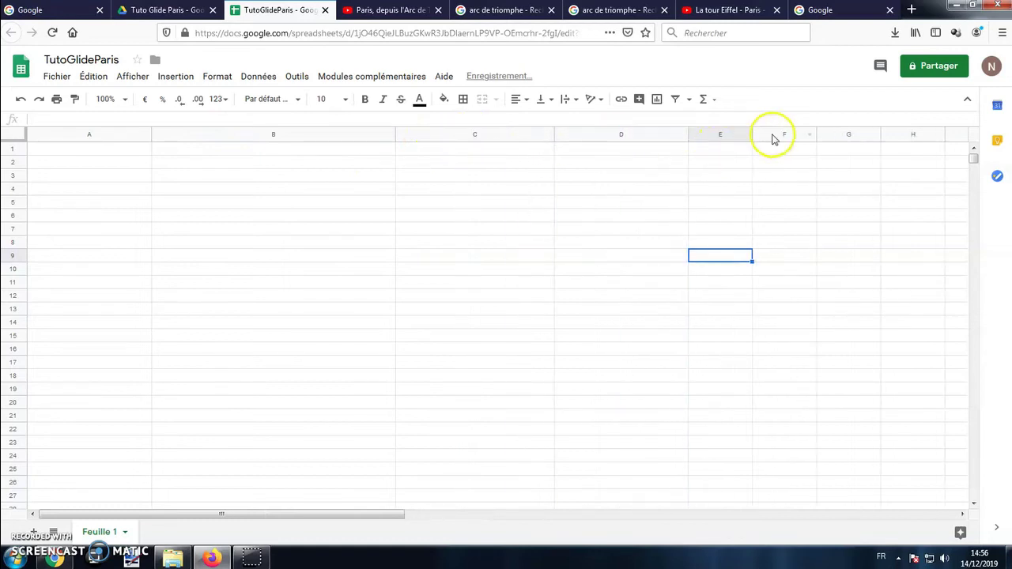
left_click_drag(751, 136, 830, 139)
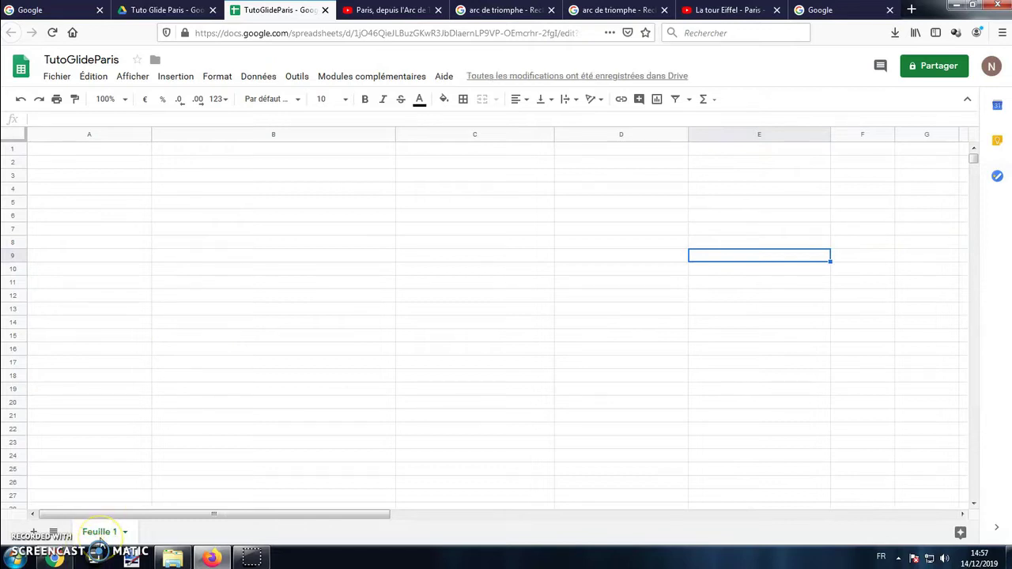
Rename the sheet Feuille 1 as "Monuments"
left_click(125, 532)
left_click(117, 372)
type("Monuments")
left_click(128, 366)
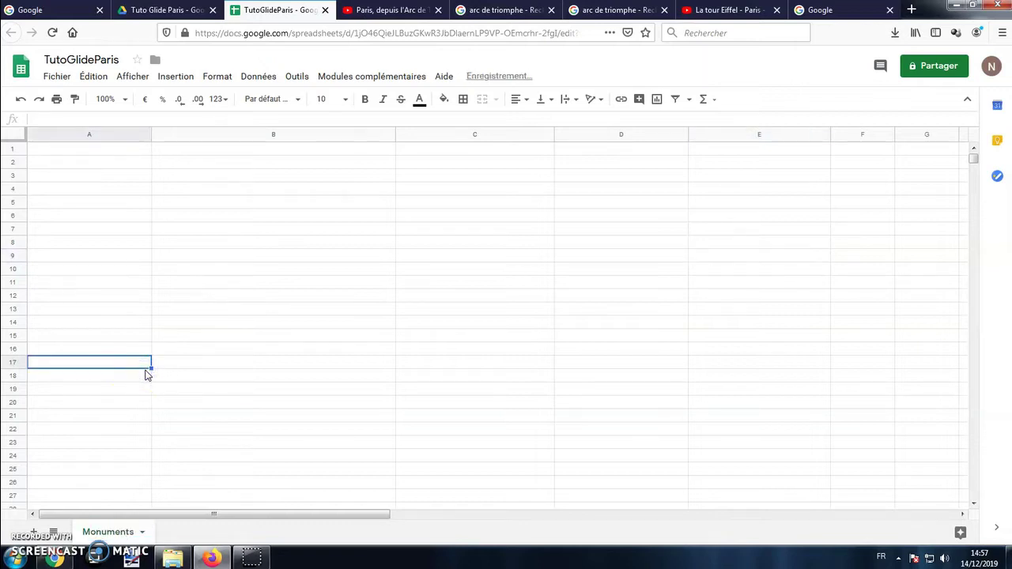
Add a second sheet to the spreadsheet and name it "Musées"
left_click(35, 530)
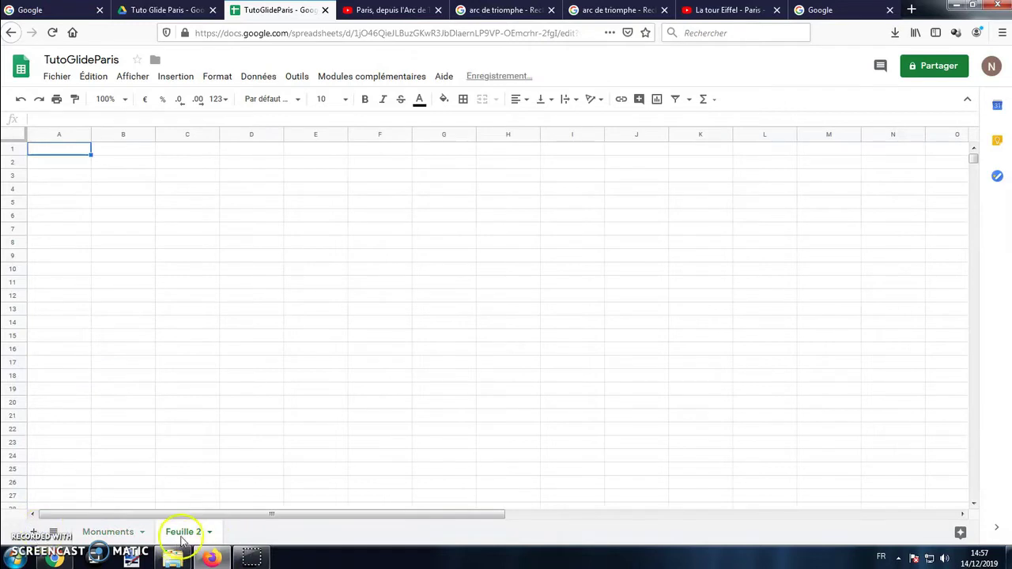
left_click(209, 532)
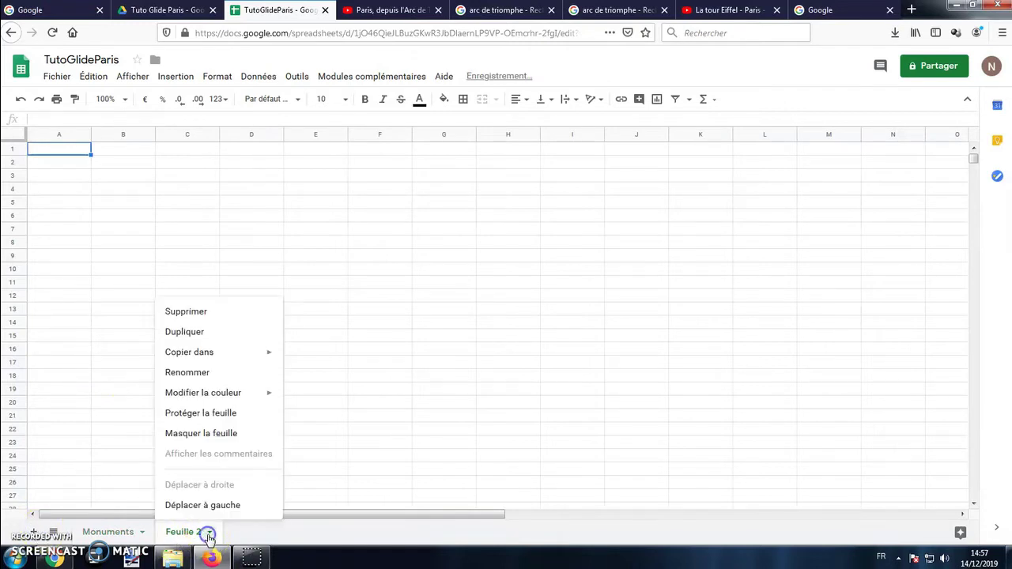
left_click(210, 372)
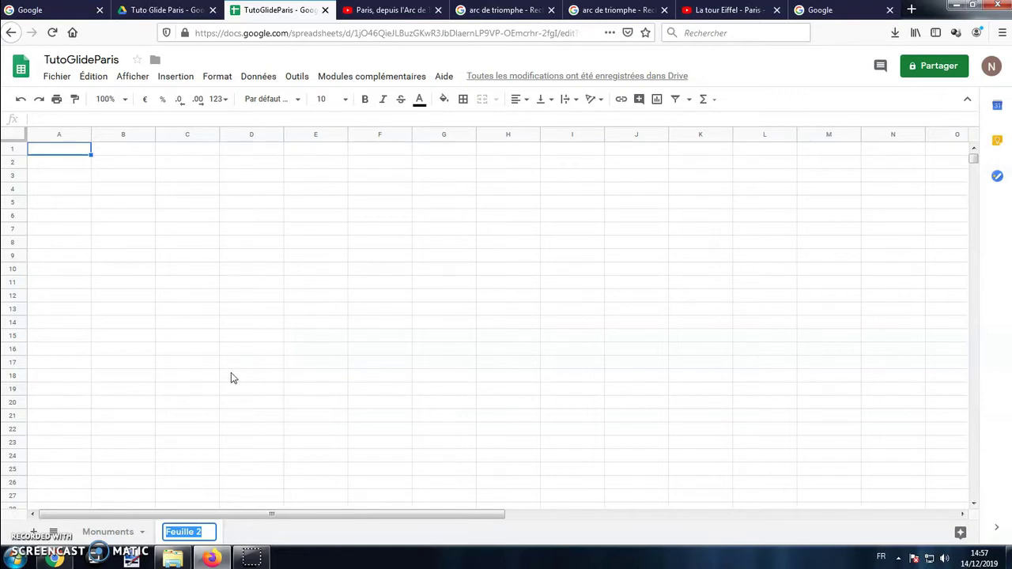
type("Musées")
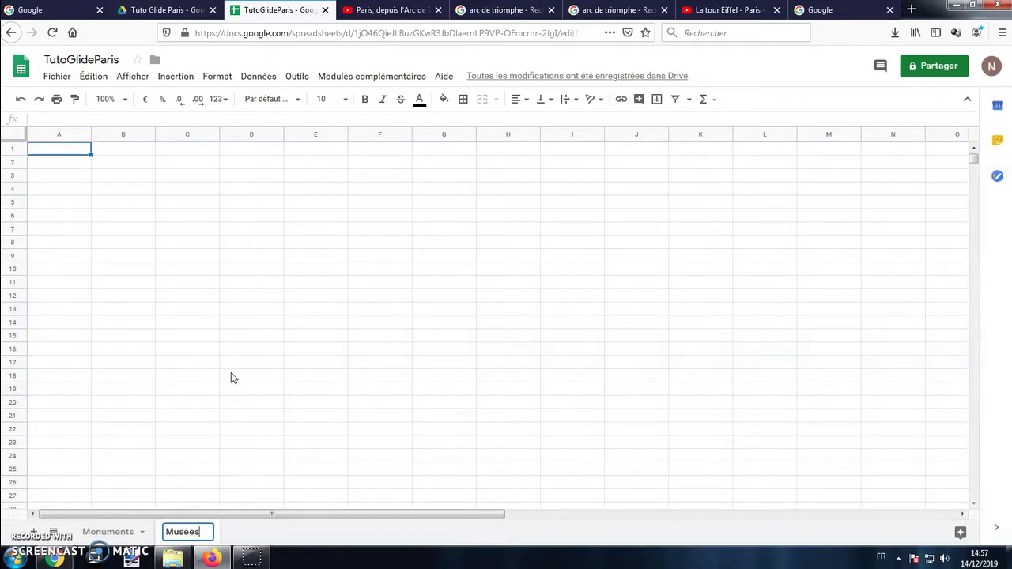
key("Return")
In row 1 of the Monuments sheet, enter the headers "Noms" in A1 and "Descriptions" in B1
left_click(116, 532)
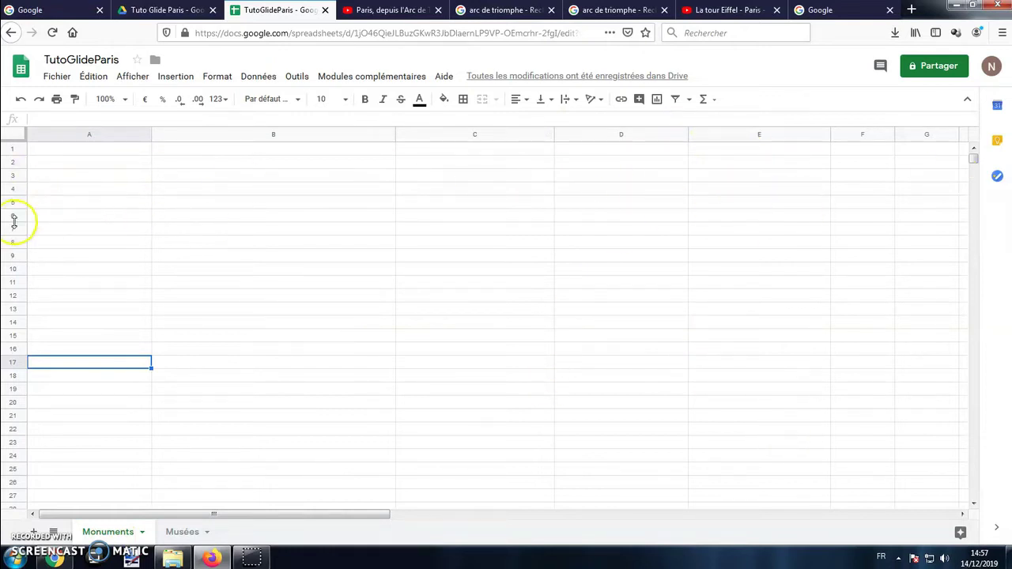
left_click(92, 151)
double_click(93, 152)
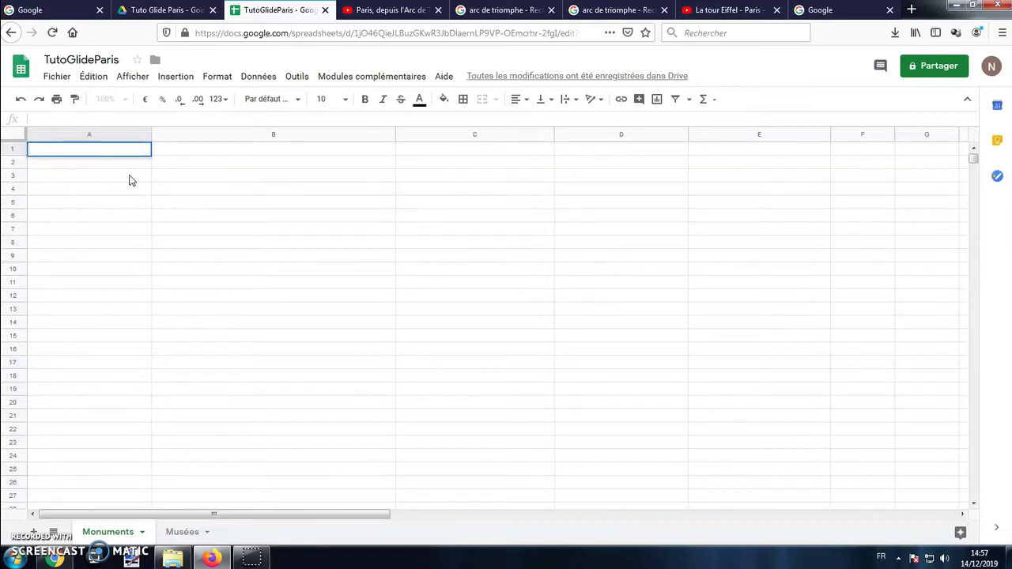
double_click(215, 149)
type("Desc")
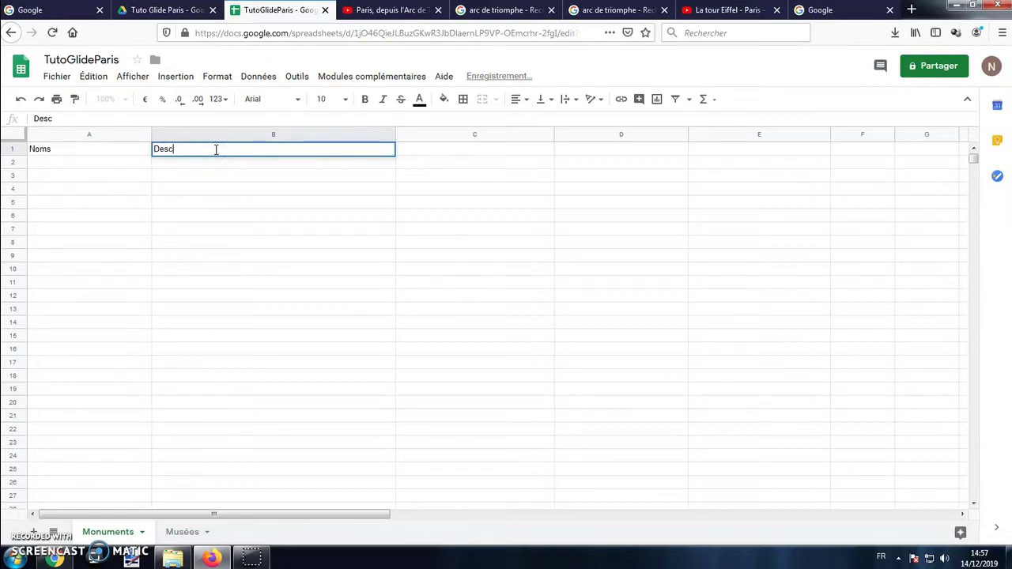
type("riptions")
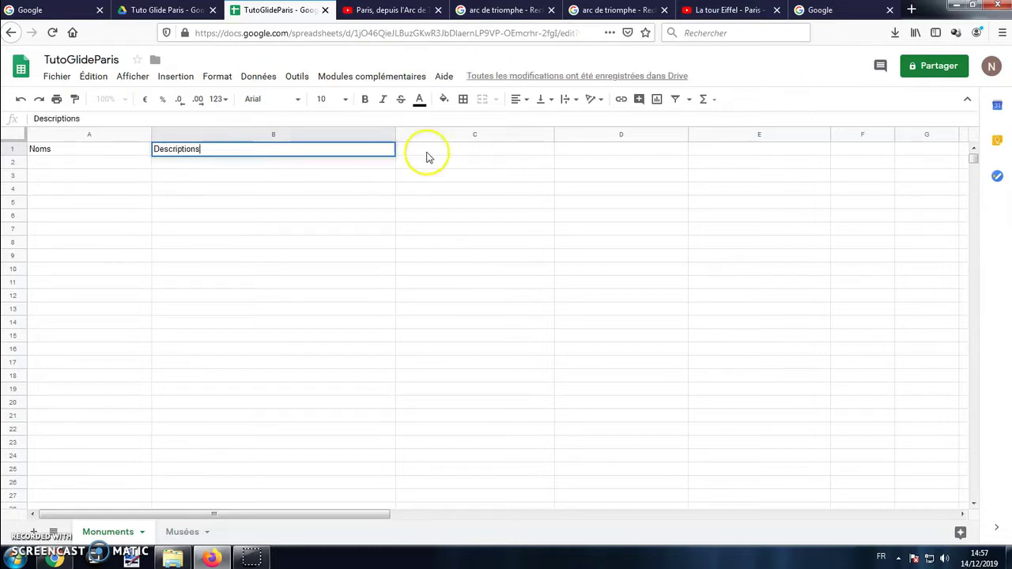
Enter the headers "Images" in C1, "Vidéos" in D1 and "Lien internet" in E1
left_click(432, 152)
type("Images")
double_click(634, 152)
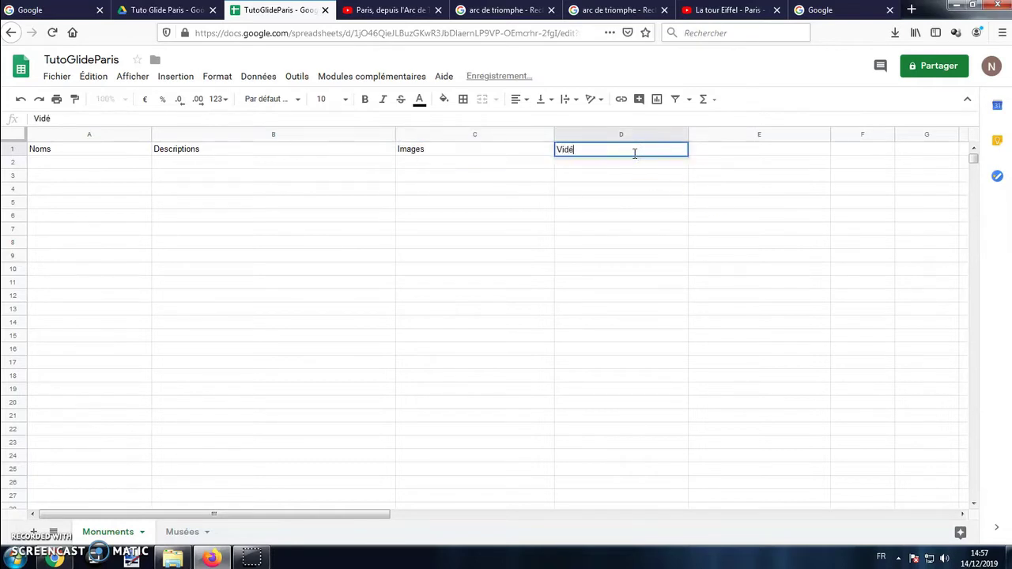
type("Vidéos")
left_click(727, 142)
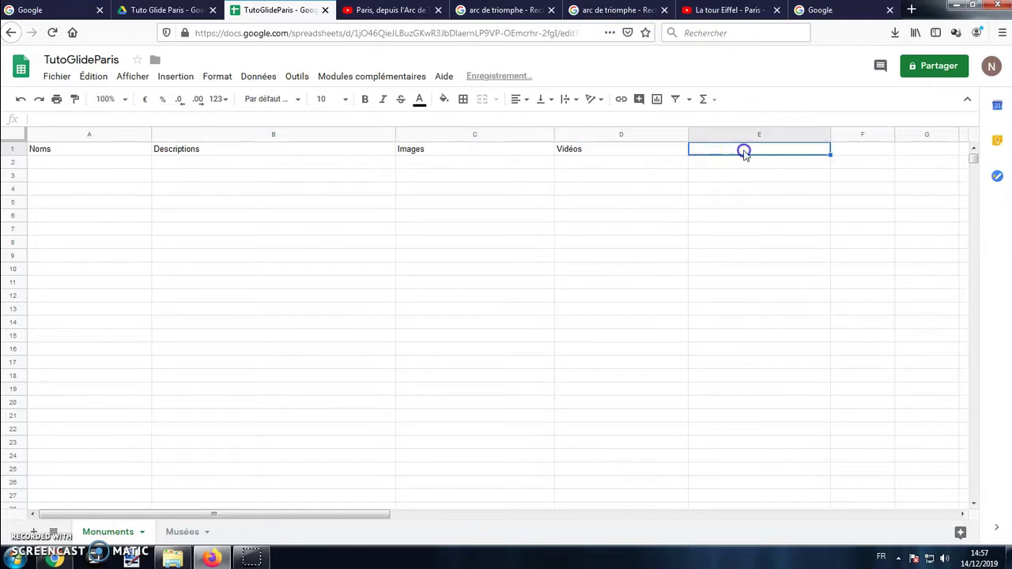
left_click(744, 149)
type("Lien int")
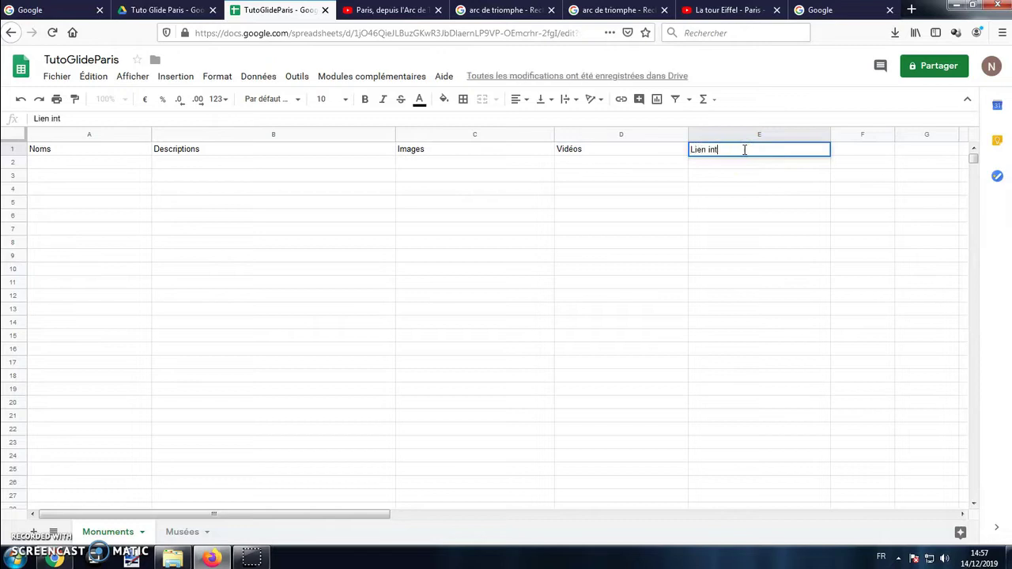
type("ernet")
left_click(828, 242)
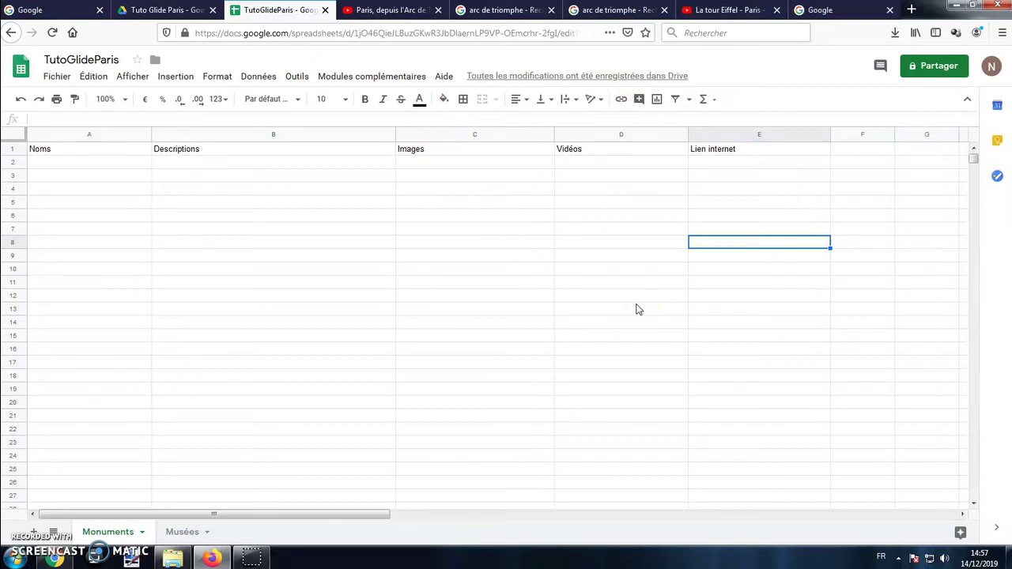
Fill in the first monument with "Arc de triomphe" in A2 and the description "L'arc de triomphe..." in B2
left_click(100, 165)
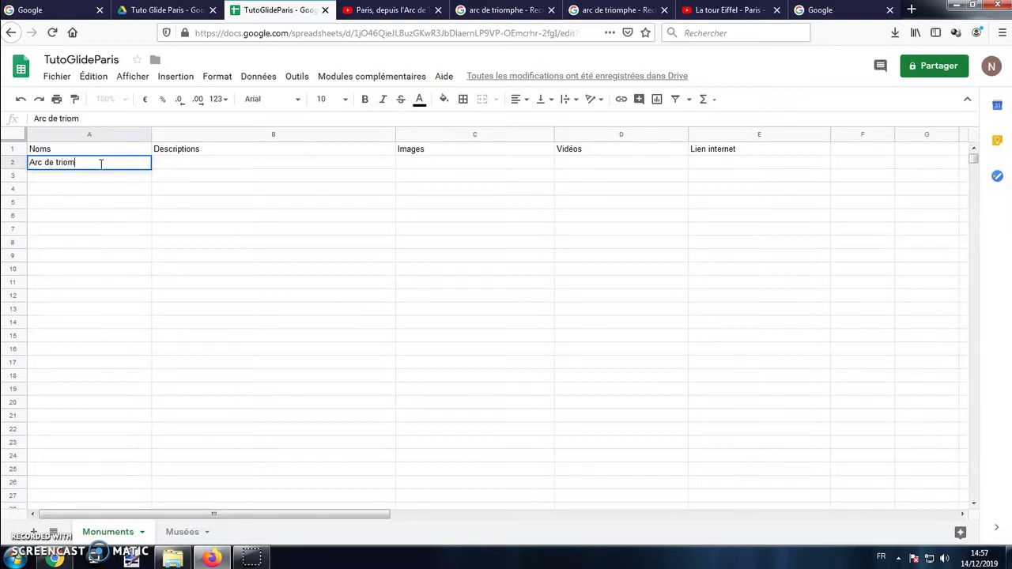
type("Arc de triomphe")
left_click(327, 257)
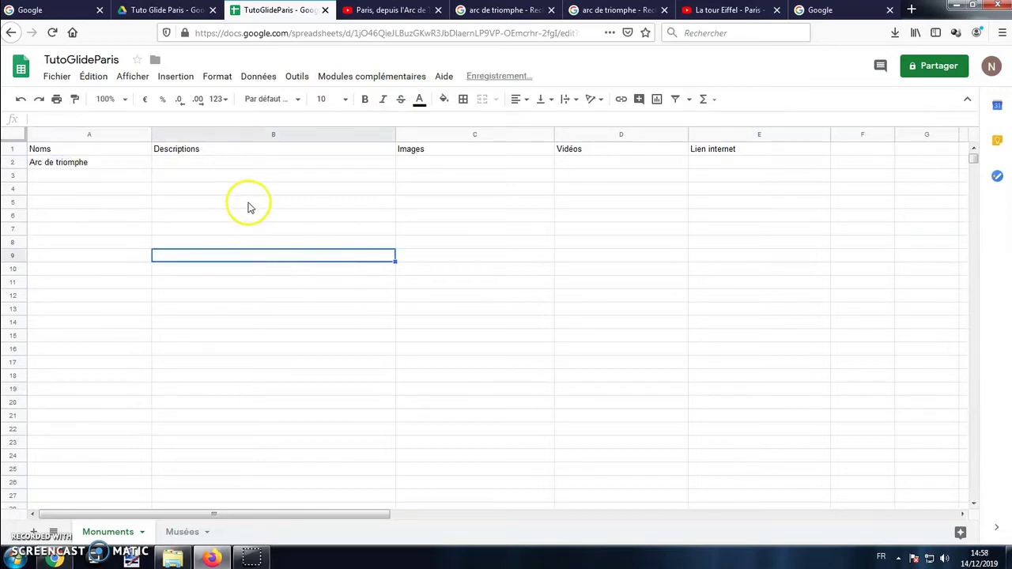
left_click(220, 160)
double_click(202, 164)
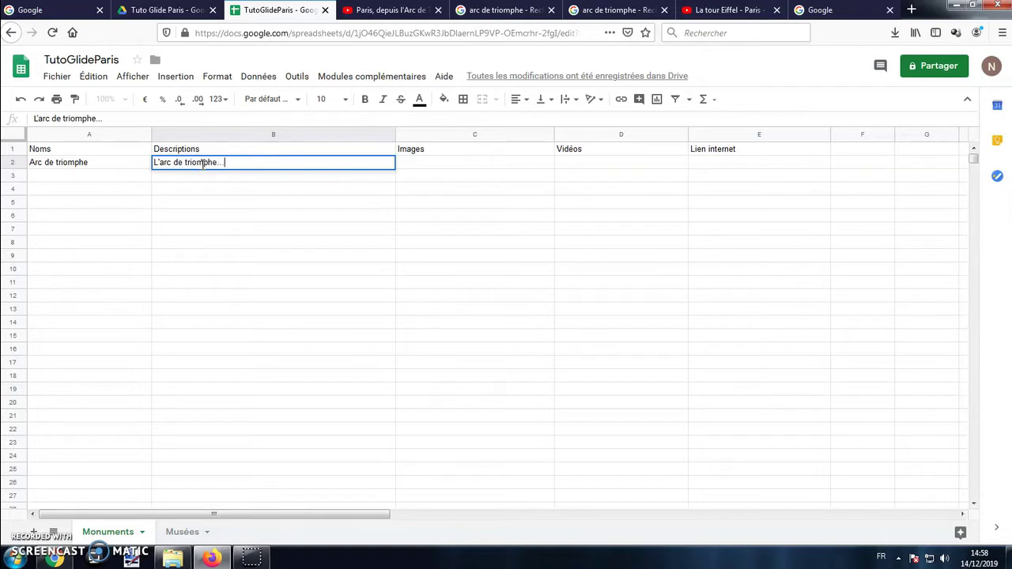
left_click(230, 255)
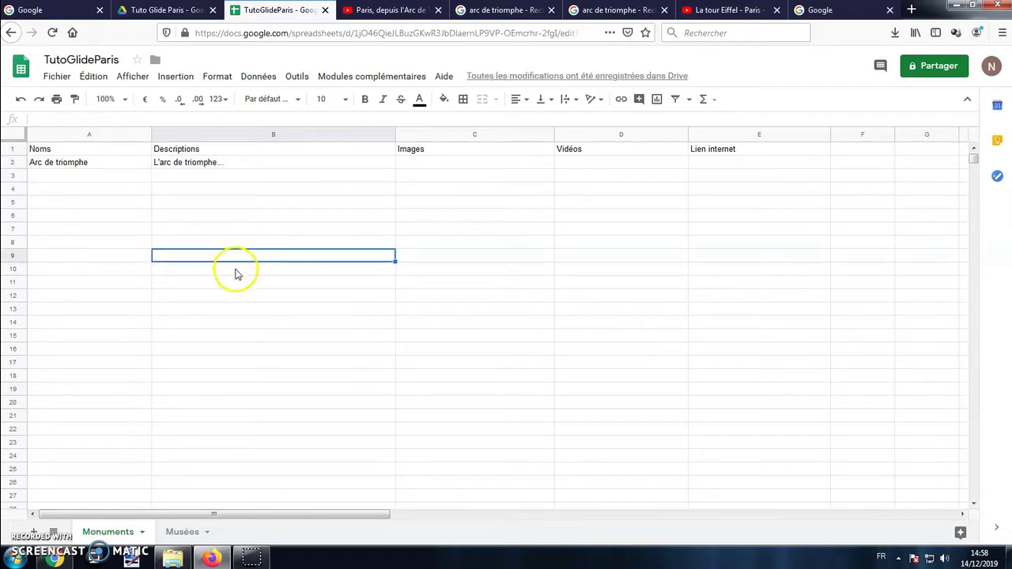
Switch to the file explorer and open the "GlideApps - Paris" document in Microsoft Word
left_click(172, 558)
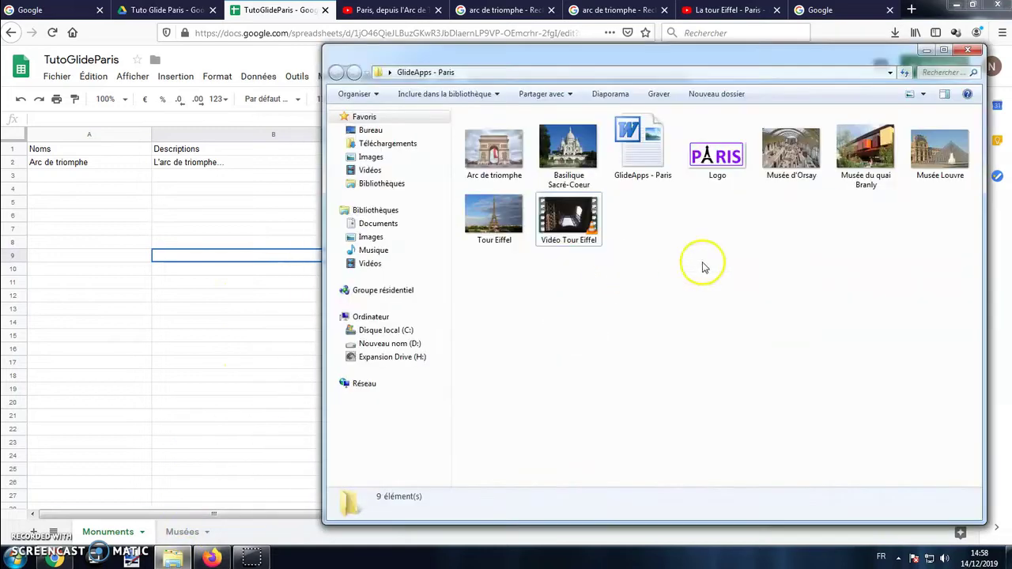
double_click(635, 156)
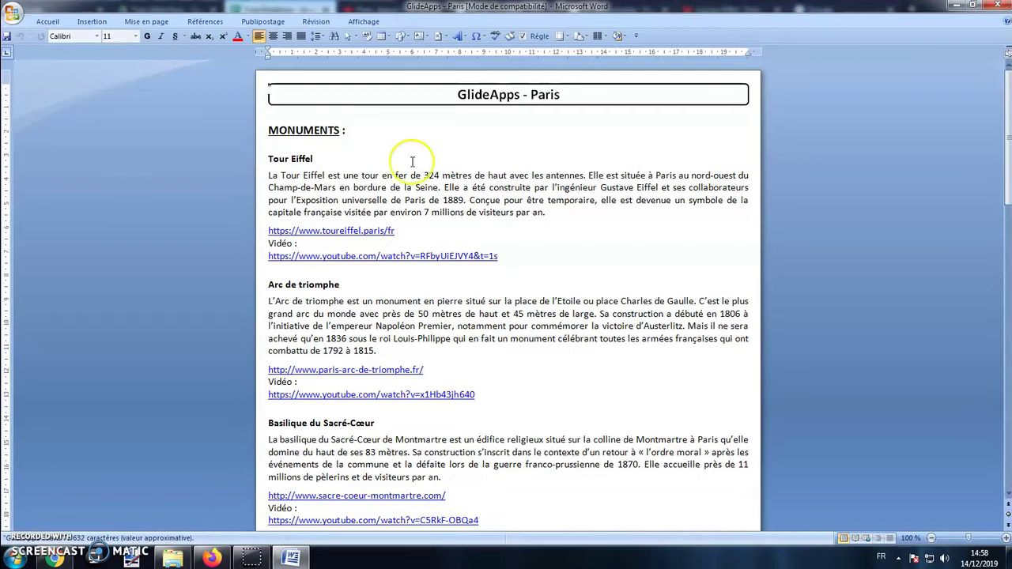
left_click(426, 200)
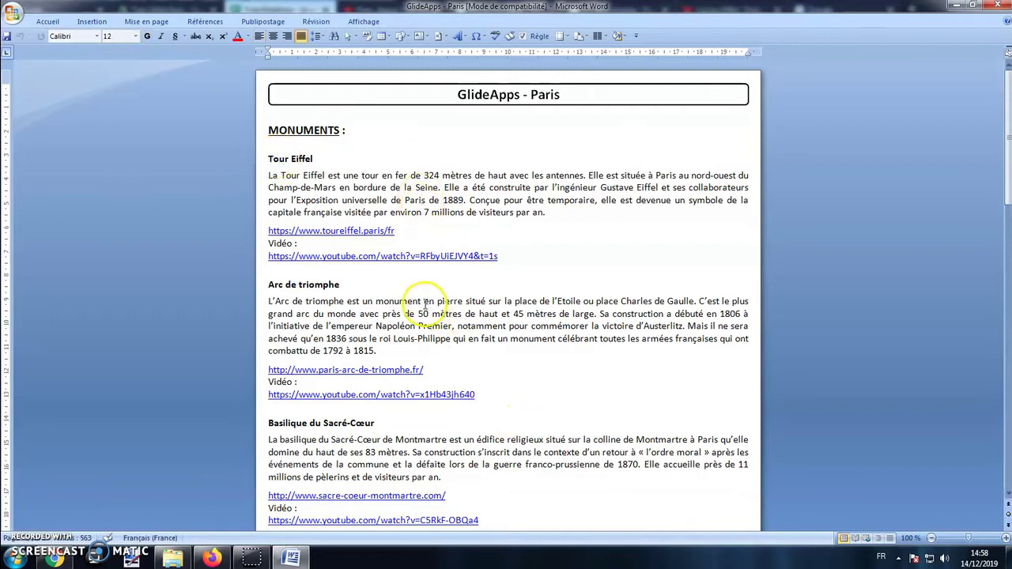
left_click(498, 257)
left_click(510, 259)
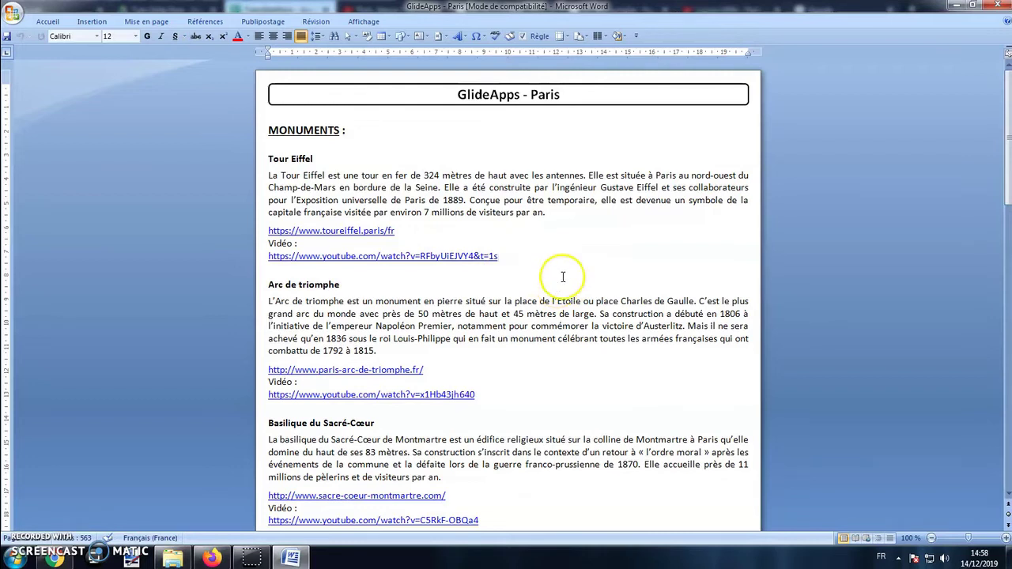
Copy the Arc de triomphe description paragraph from the Word document
triple_click(434, 314)
key("ctrl+c")
right_click(433, 314)
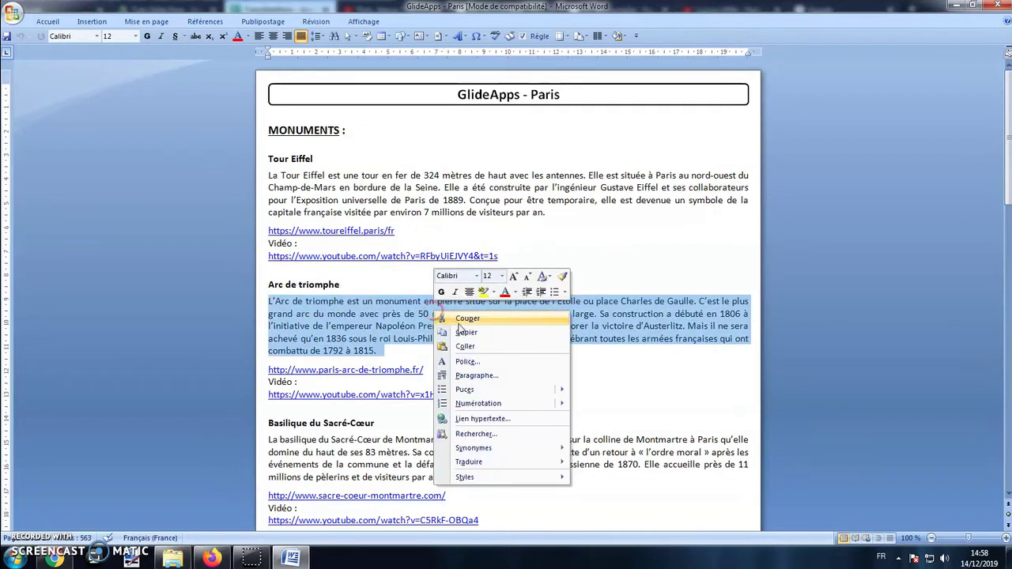
left_click(458, 331)
Switch to the TutoGlideParis spreadsheet in Firefox and replace the placeholder description in B2 with the copied Arc de triomphe paragraph
left_click(210, 558)
left_click(197, 161)
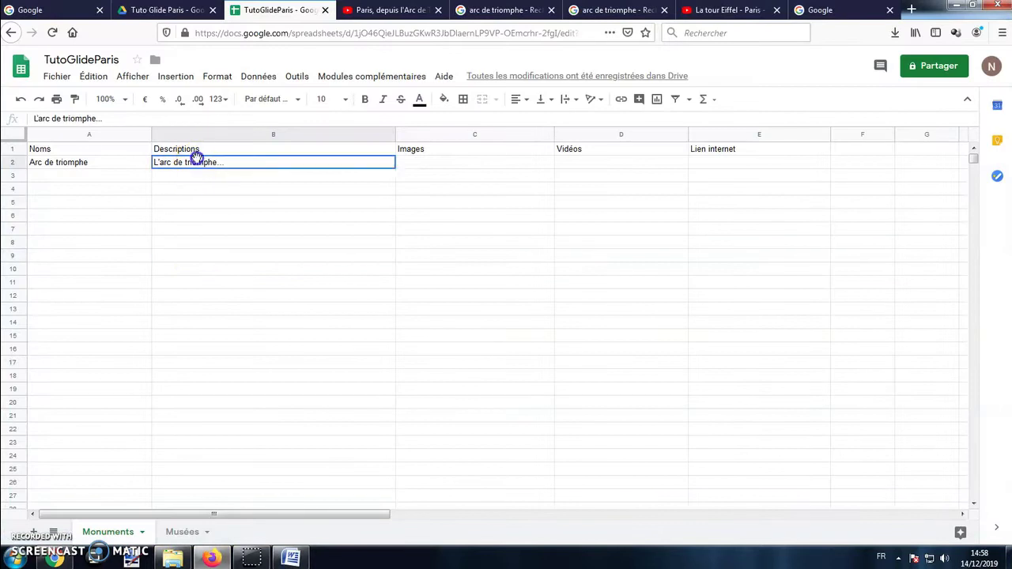
double_click(203, 163)
right_click(203, 162)
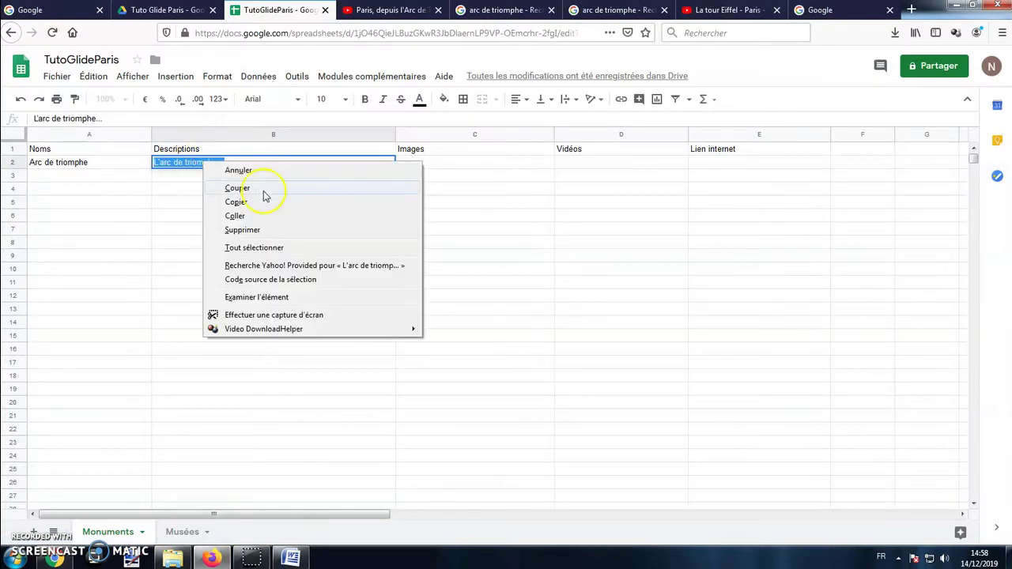
left_click(260, 217)
left_click(384, 336)
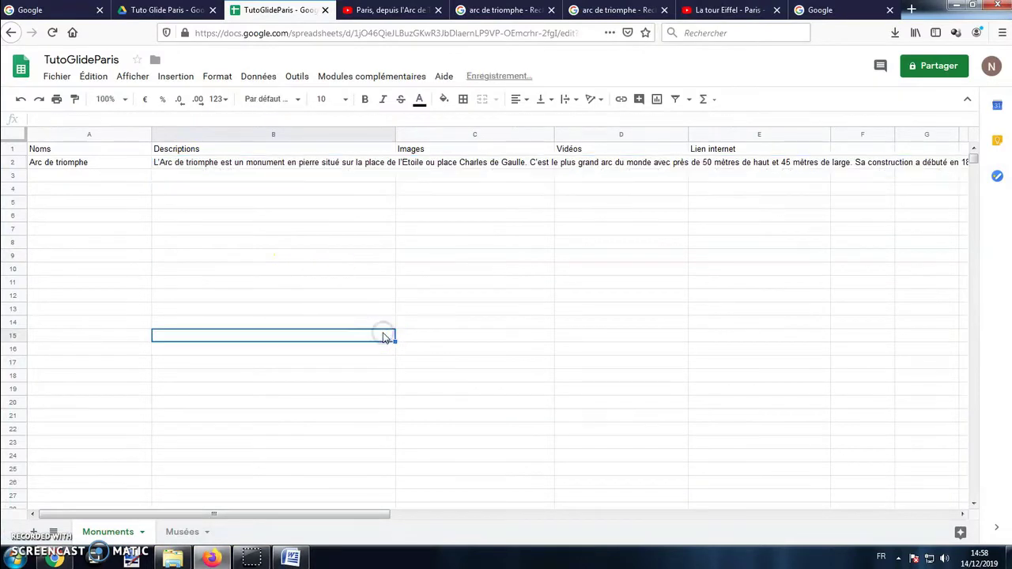
Turn on automatic text wrapping for the cells A1:G27 of the Monuments sheet
left_click_drag(314, 514, 139, 534)
left_click_drag(904, 496, 103, 151)
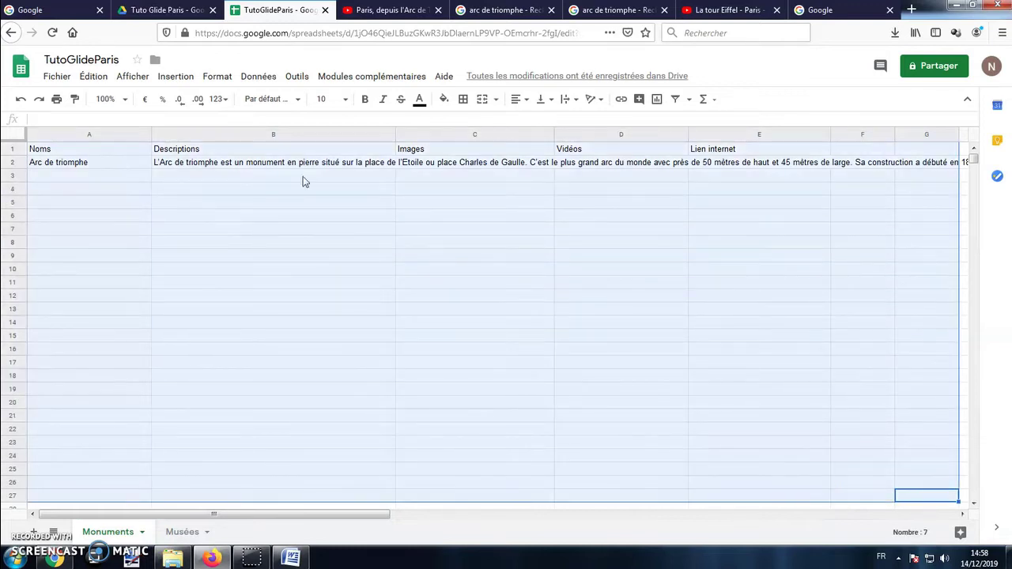
left_click(217, 76)
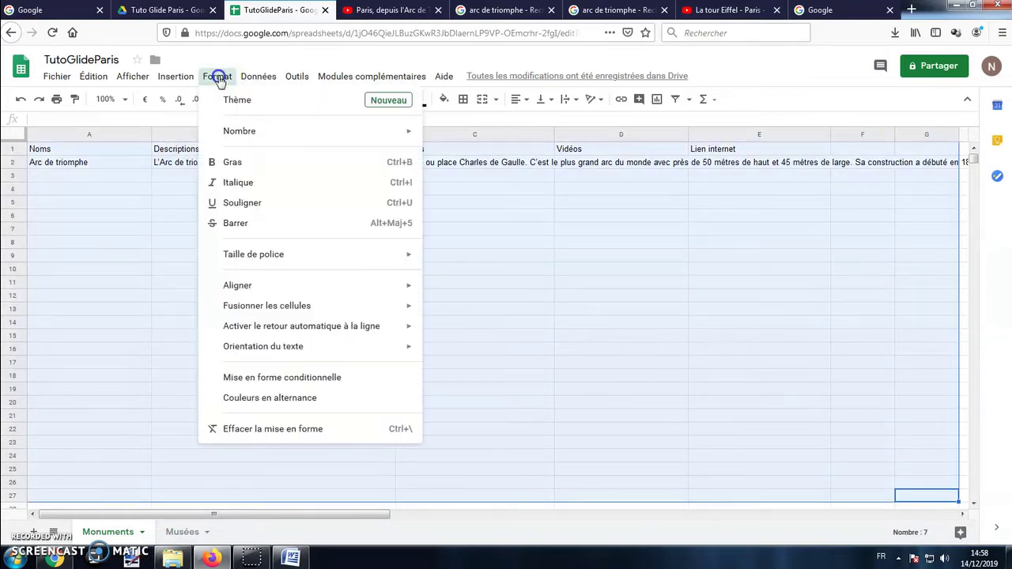
mouse_move(287, 335)
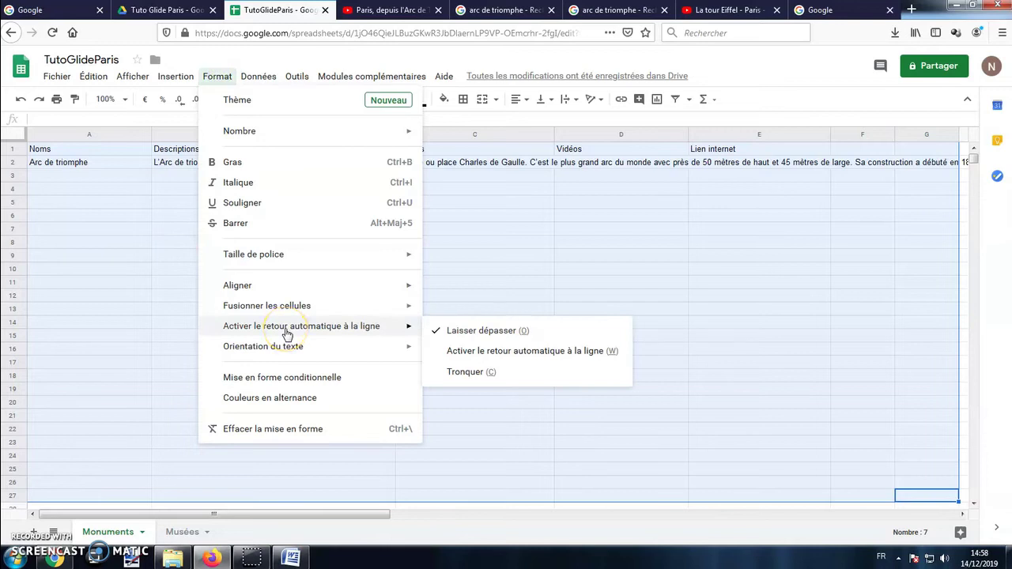
left_click(490, 354)
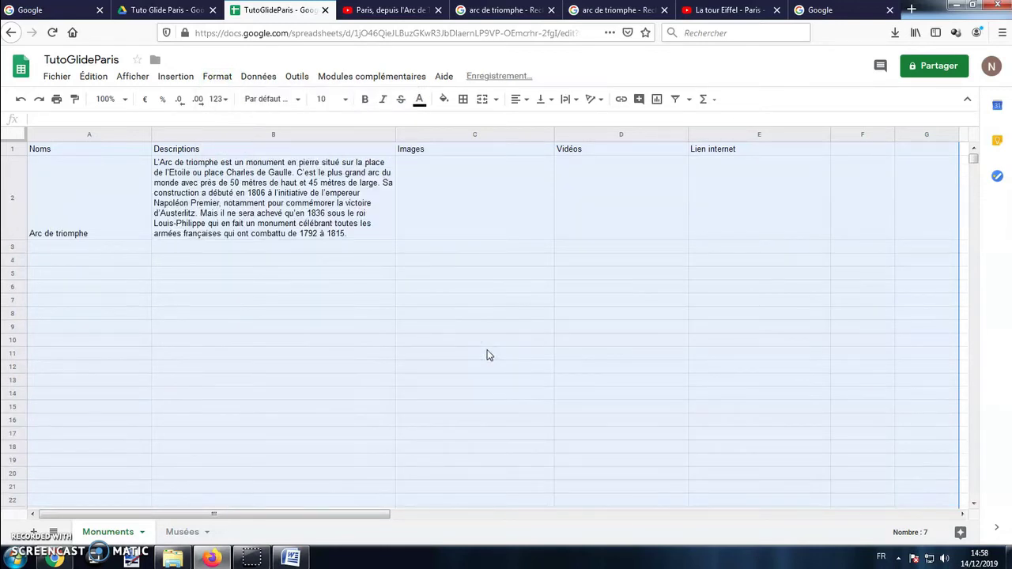
left_click(486, 354)
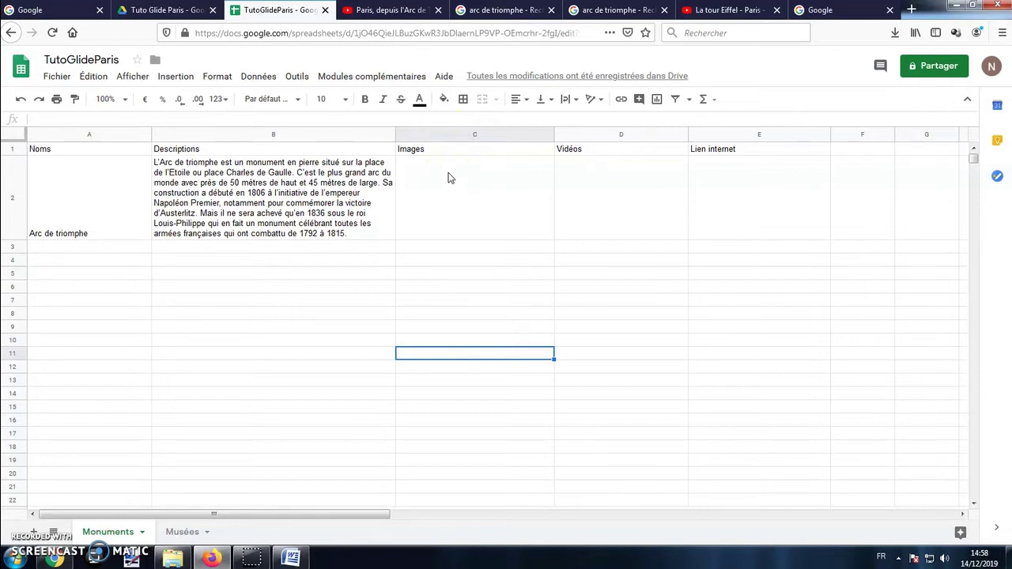
In the Google Images results for "arc de triomphe", open the first Wikipedia photo and copy its image address
left_click(499, 11)
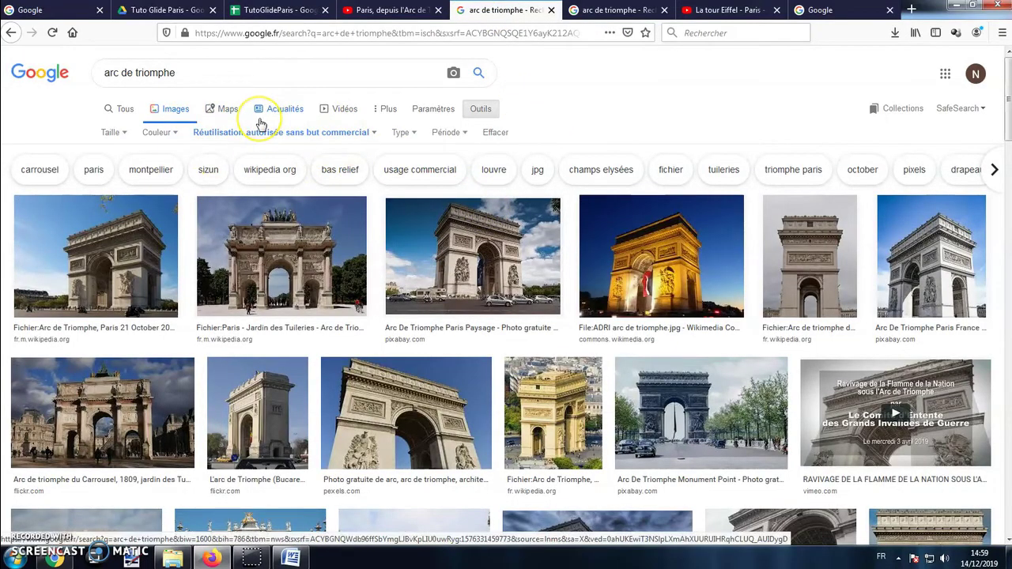
left_click(107, 261)
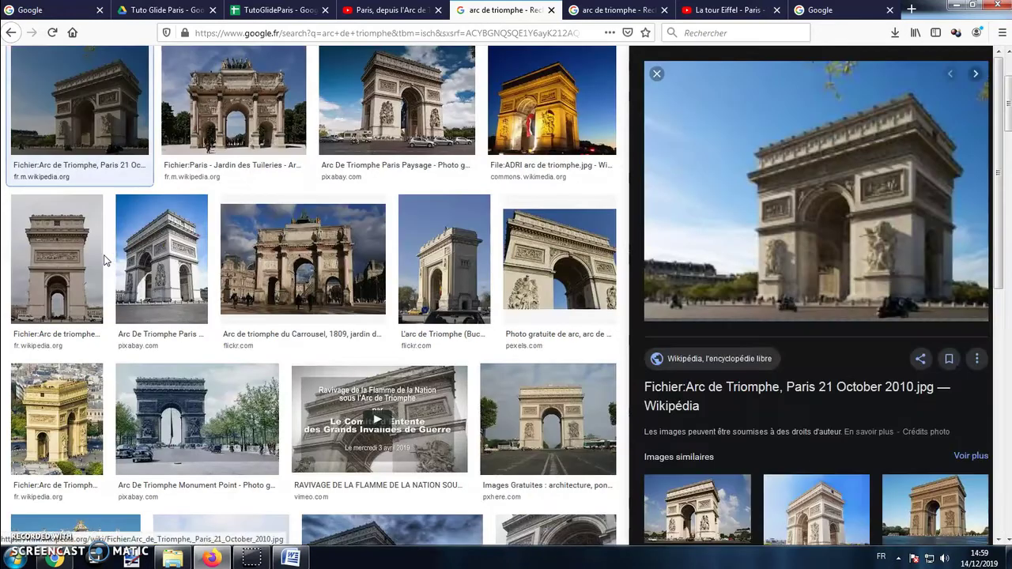
right_click(767, 229)
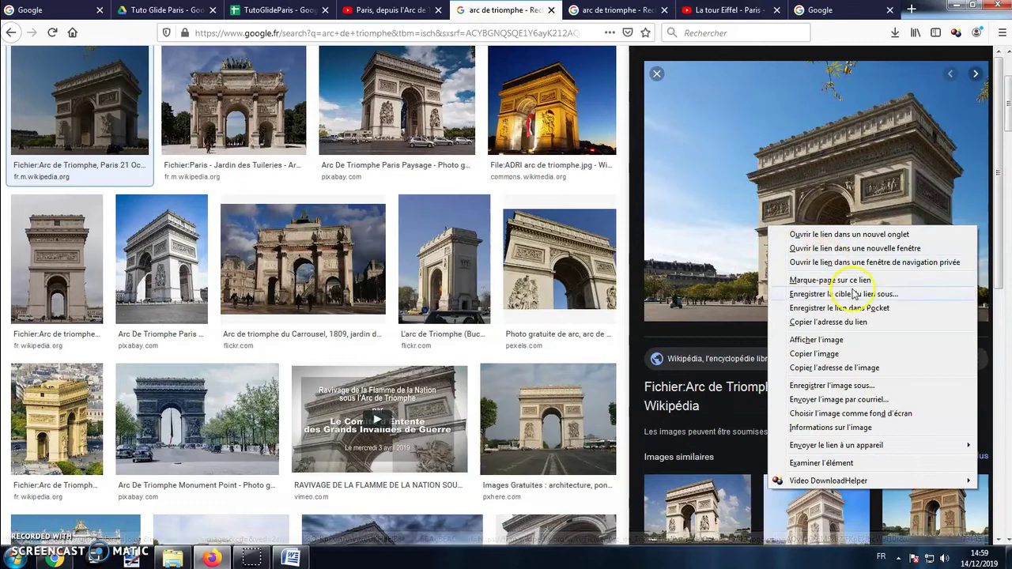
left_click(839, 369)
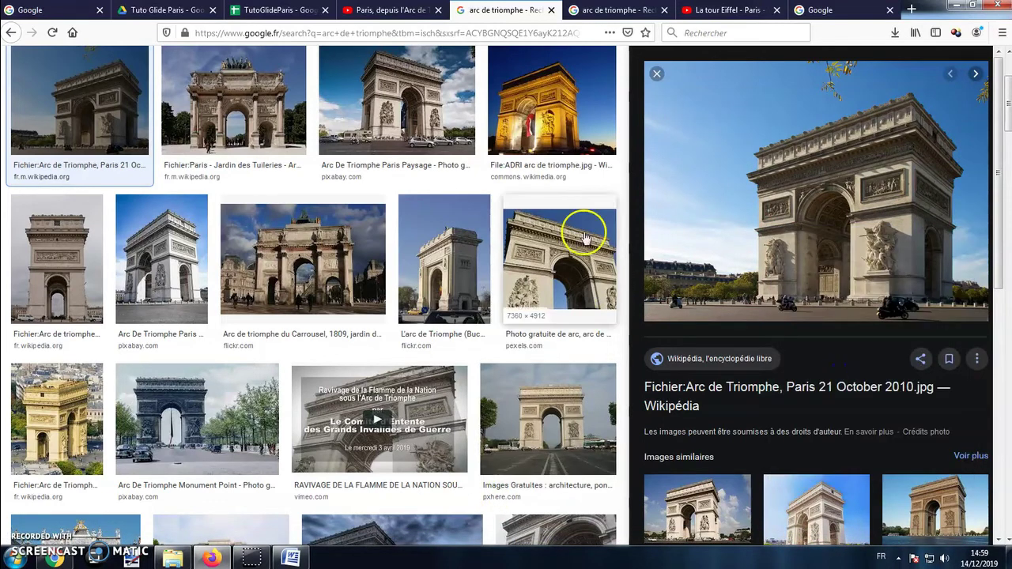
Paste the copied image address into C2 of the Monuments sheet, under "Images"
left_click(269, 18)
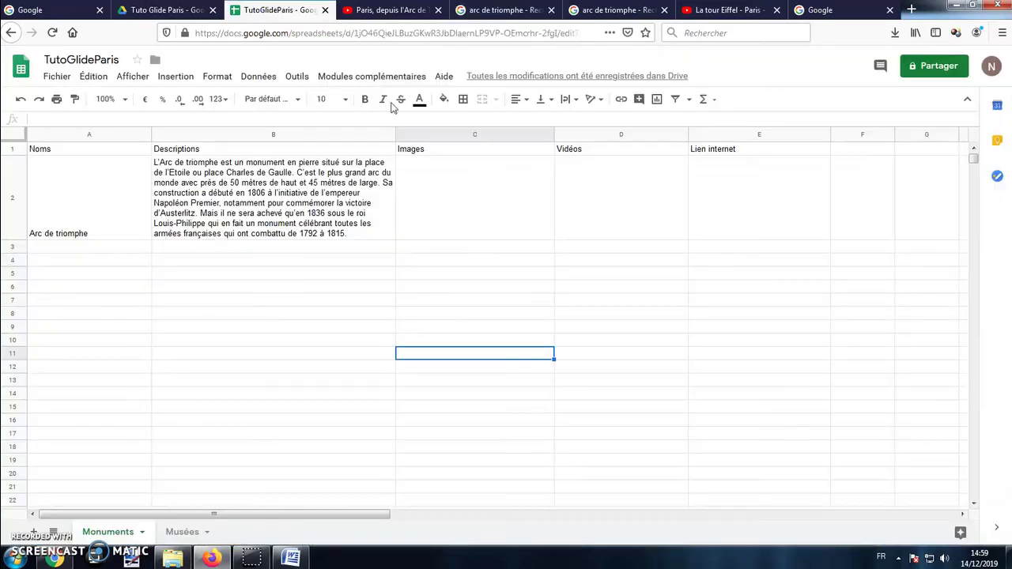
double_click(463, 189)
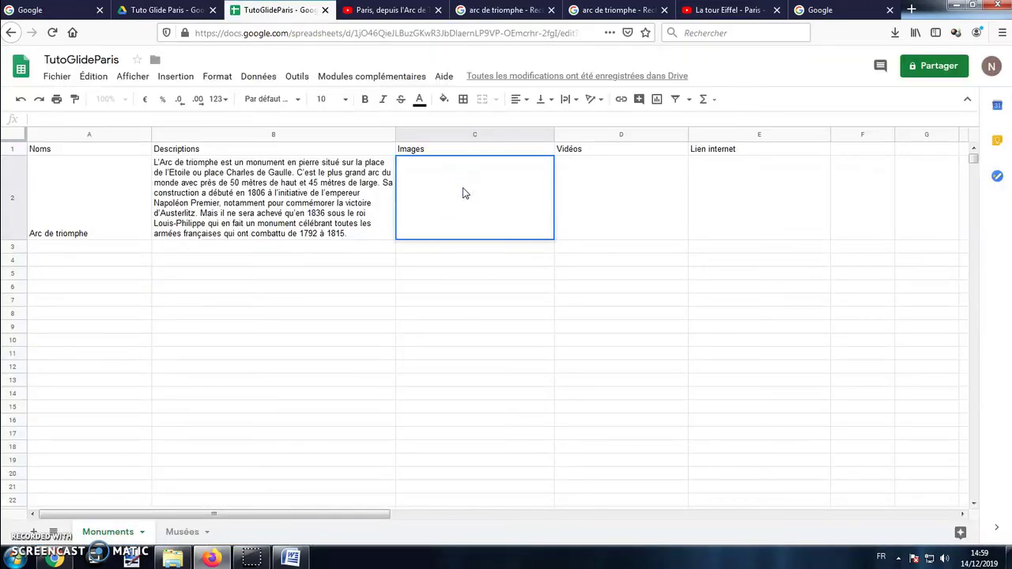
right_click(431, 160)
left_click(465, 220)
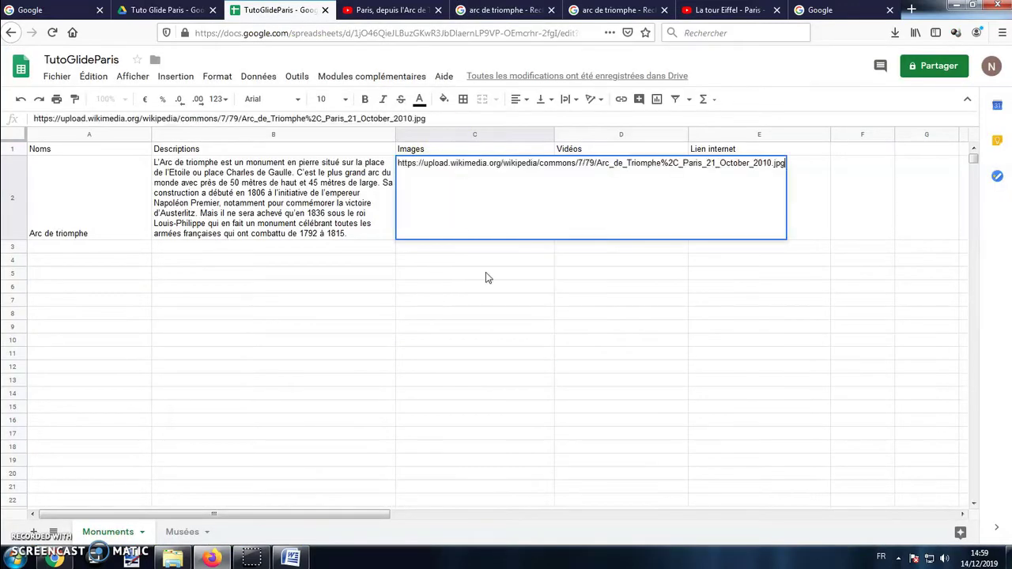
left_click(498, 329)
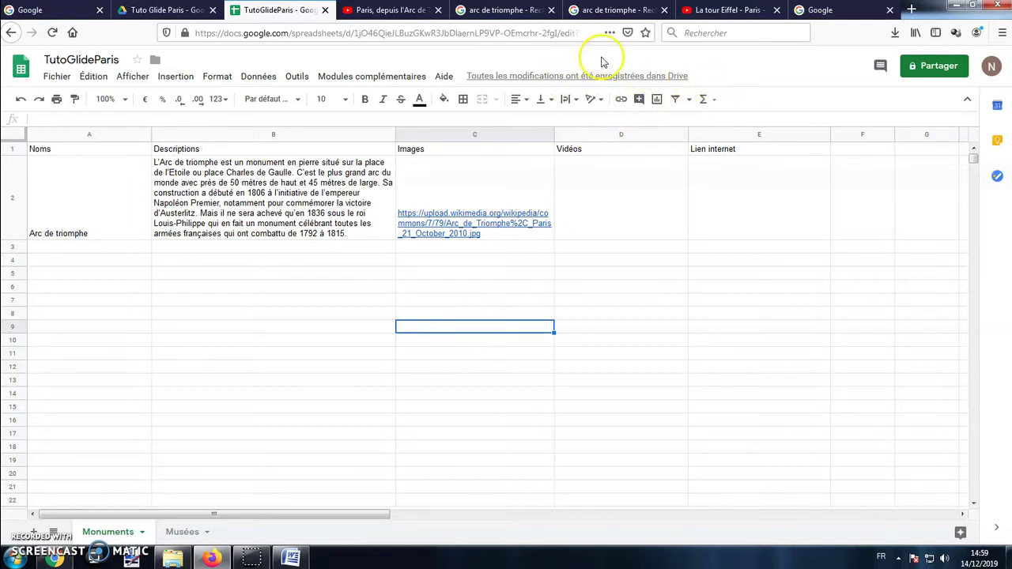
Switch to the YouTube video "Paris, depuis l'Arc de Triomphe" and pause it
left_click(406, 16)
left_click(68, 446)
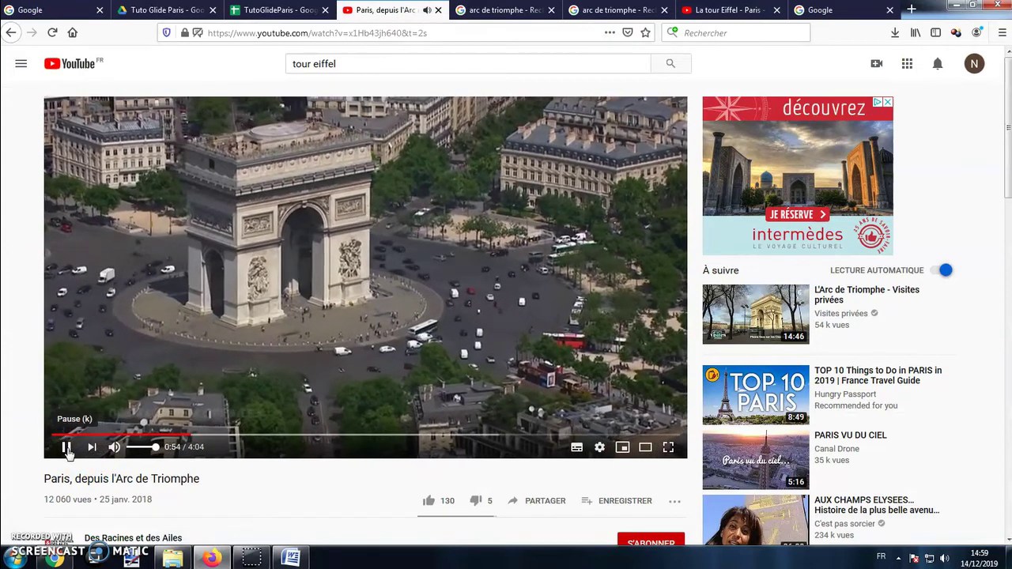
left_click(68, 447)
Copy the full page address of the Arc de Triomphe video
left_click(395, 34)
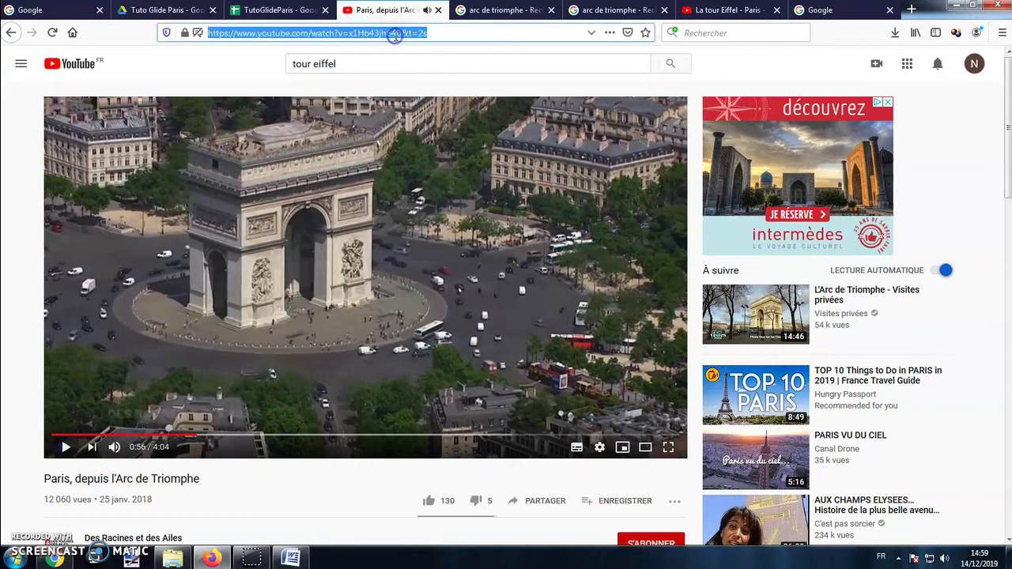
right_click(396, 34)
left_click(431, 77)
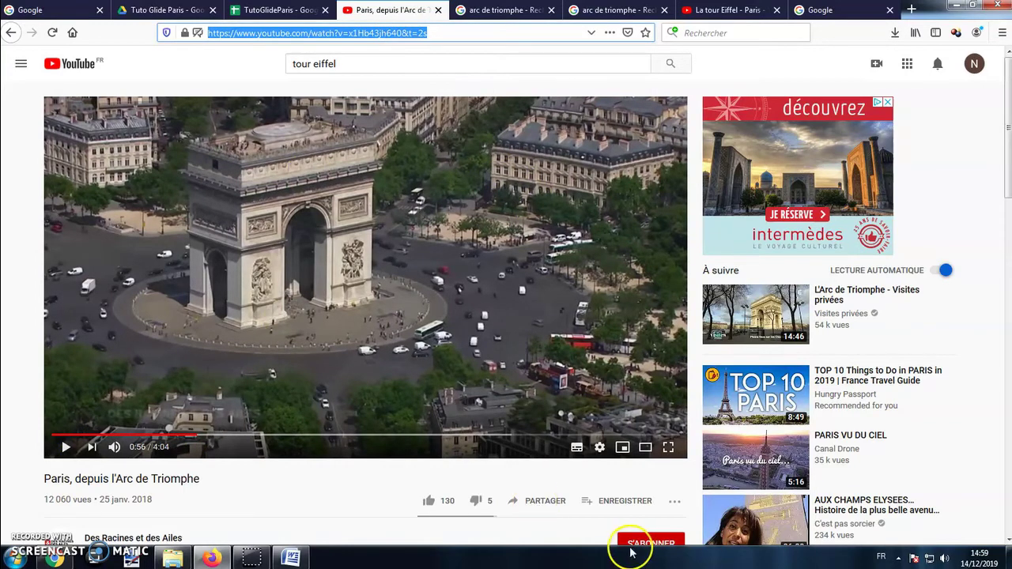
left_click(540, 502)
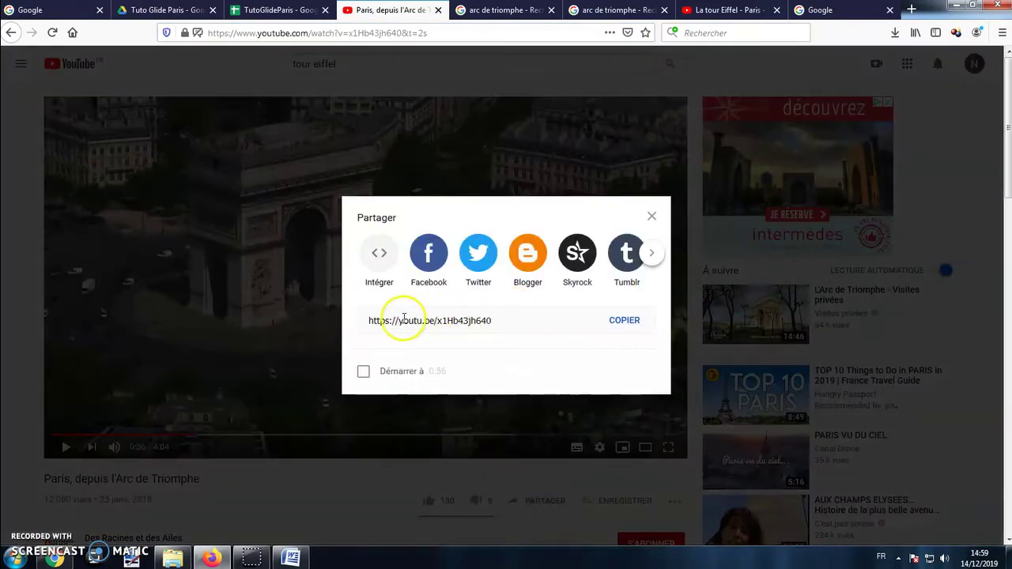
left_click(624, 321)
key("ctrl+c")
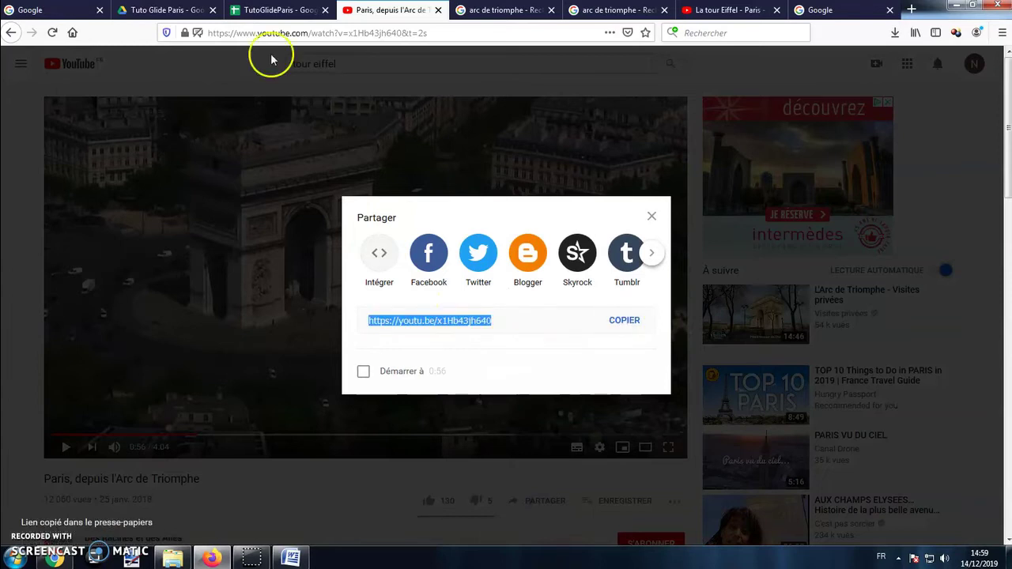
Paste the short YouTube link into D2 of the Monuments sheet, under "Vidéos"
left_click(273, 10)
left_click(608, 181)
double_click(609, 183)
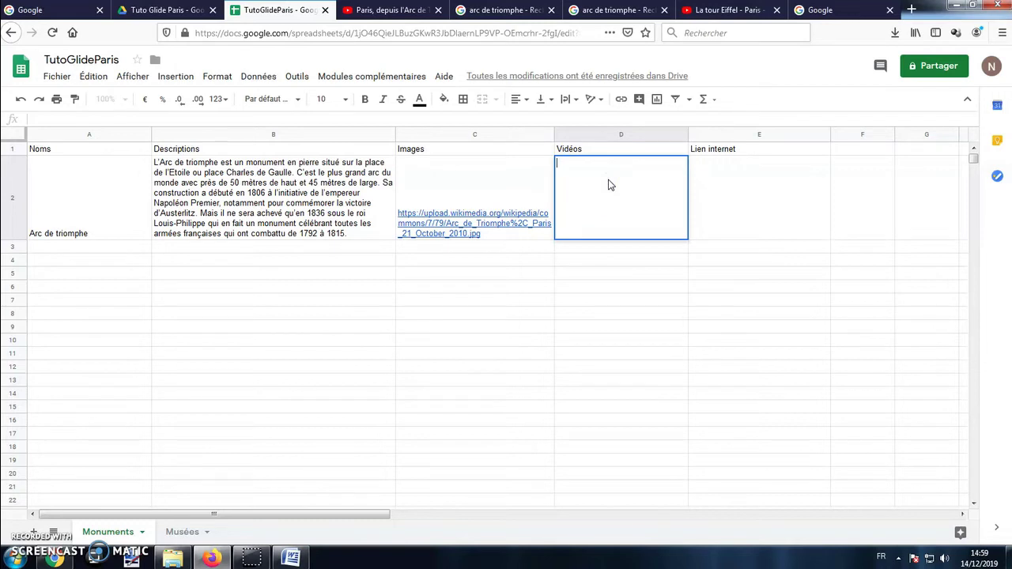
right_click(584, 166)
left_click(624, 229)
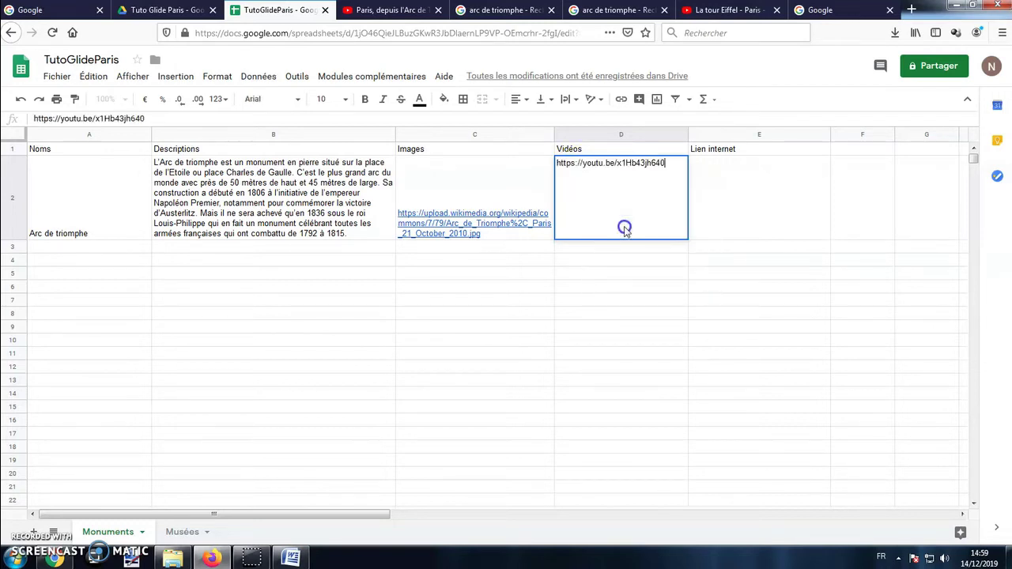
left_click(632, 311)
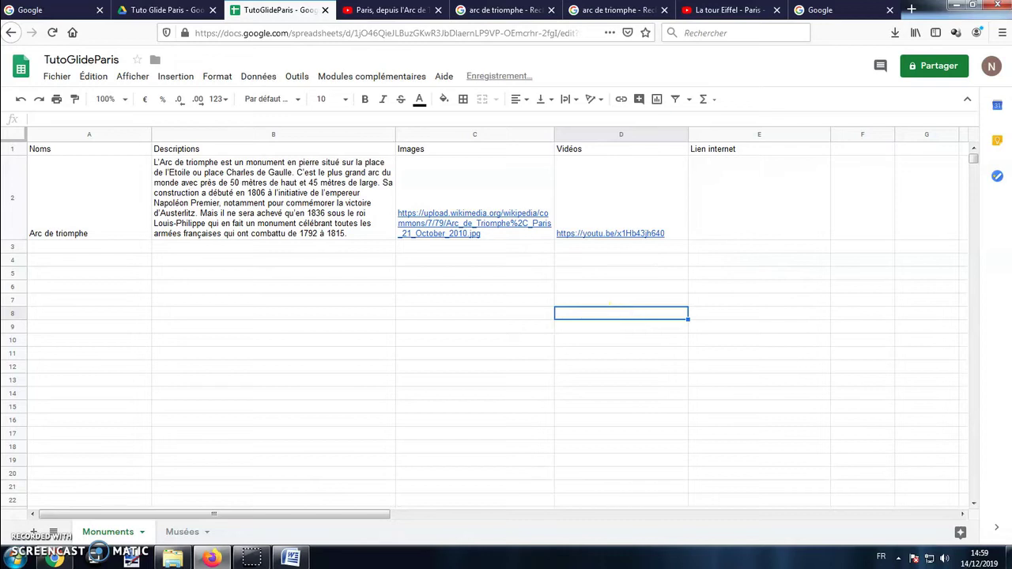
left_click(613, 10)
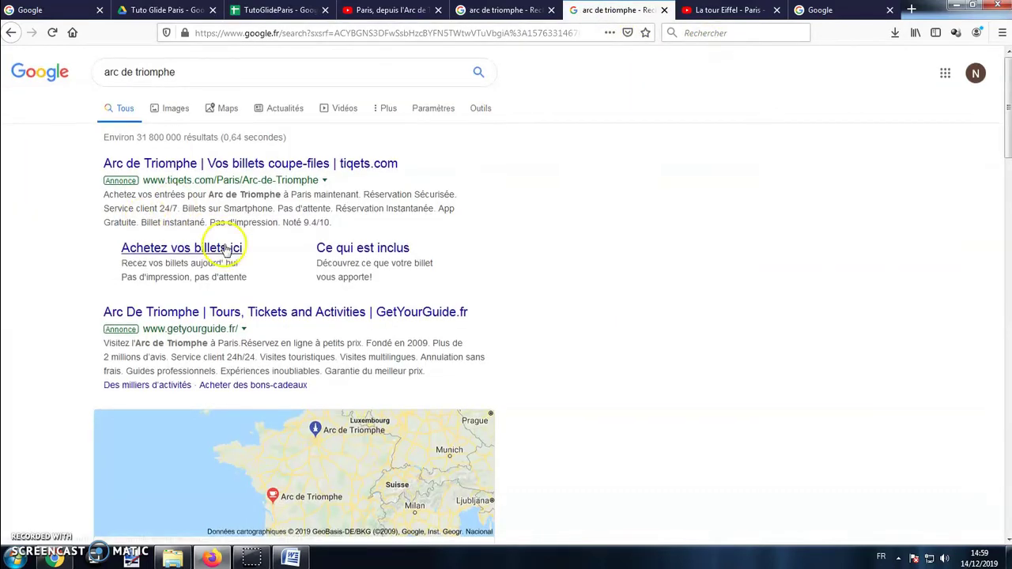
scroll(227, 250, "down", 8)
left_click(181, 224)
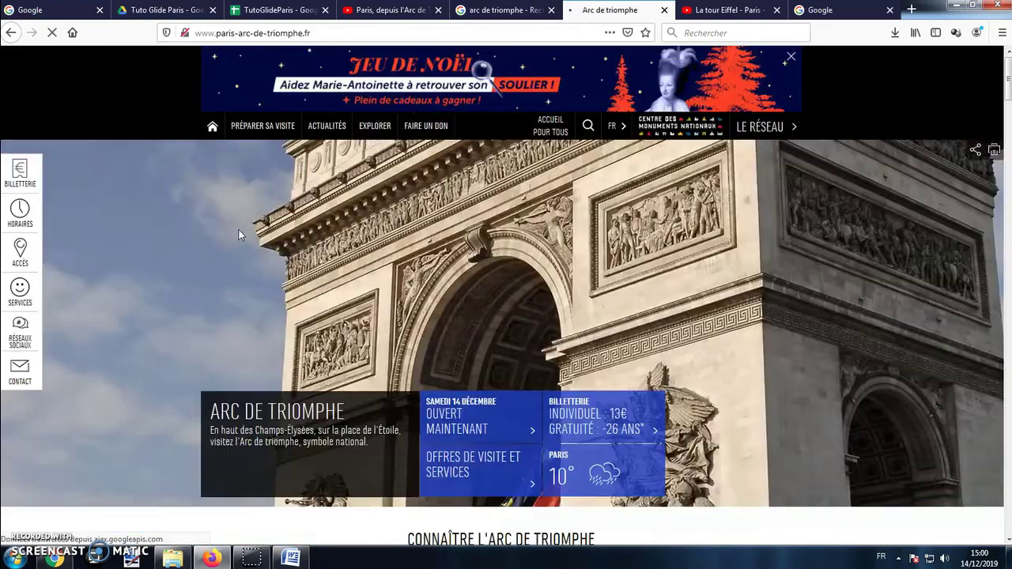
scroll(336, 251, "down", 5)
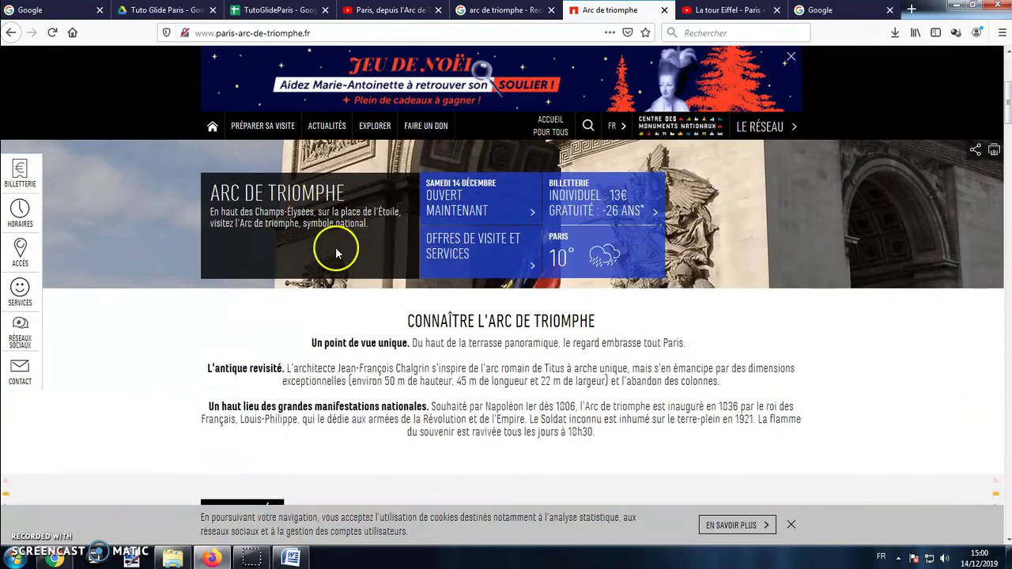
scroll(339, 248, "up", 5)
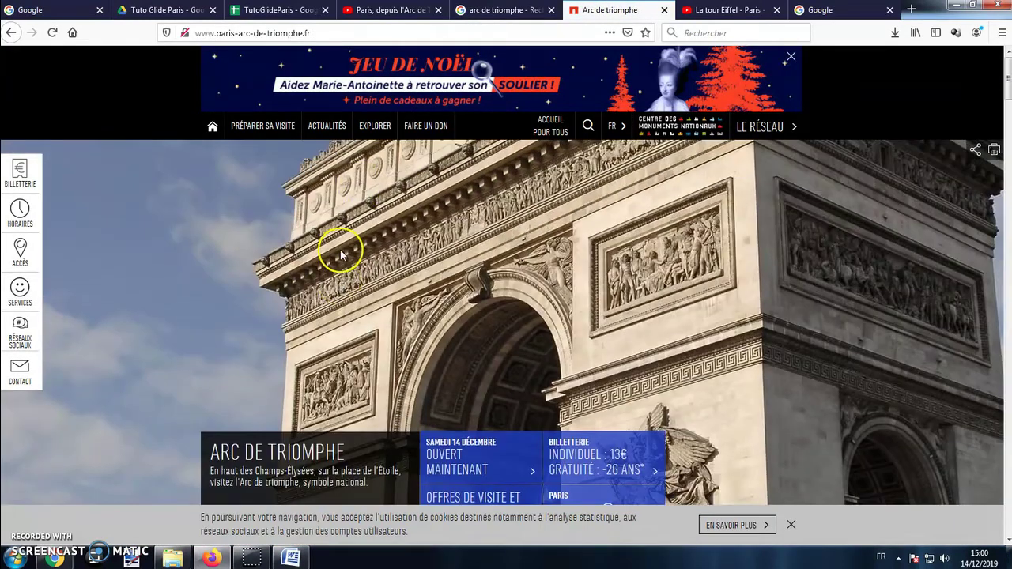
Copy the web address of the official Arc de triomphe site
left_click(304, 33)
key("ctrl+c")
right_click(292, 36)
left_click(347, 74)
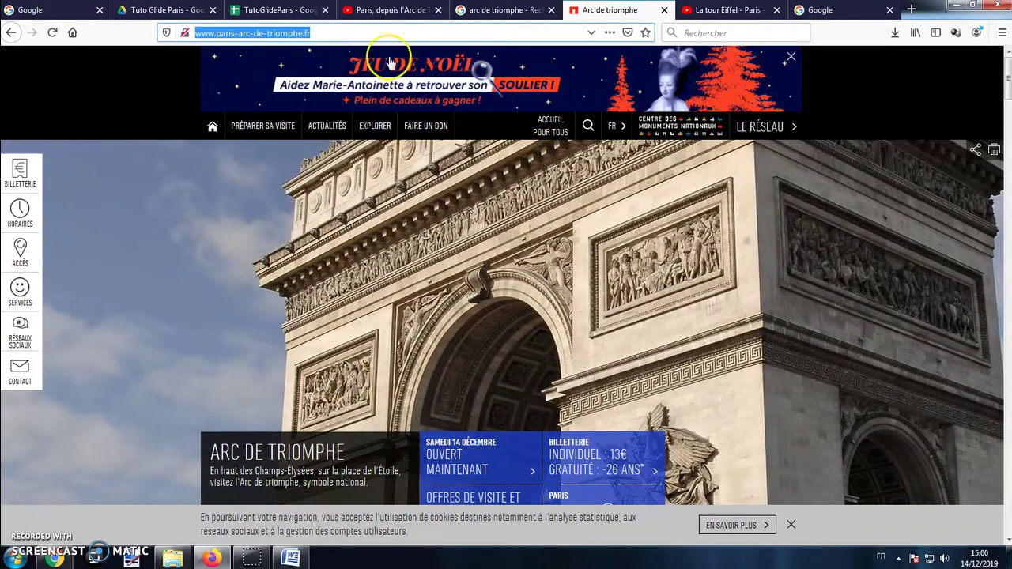
left_click(276, 10)
left_click(752, 180)
double_click(752, 180)
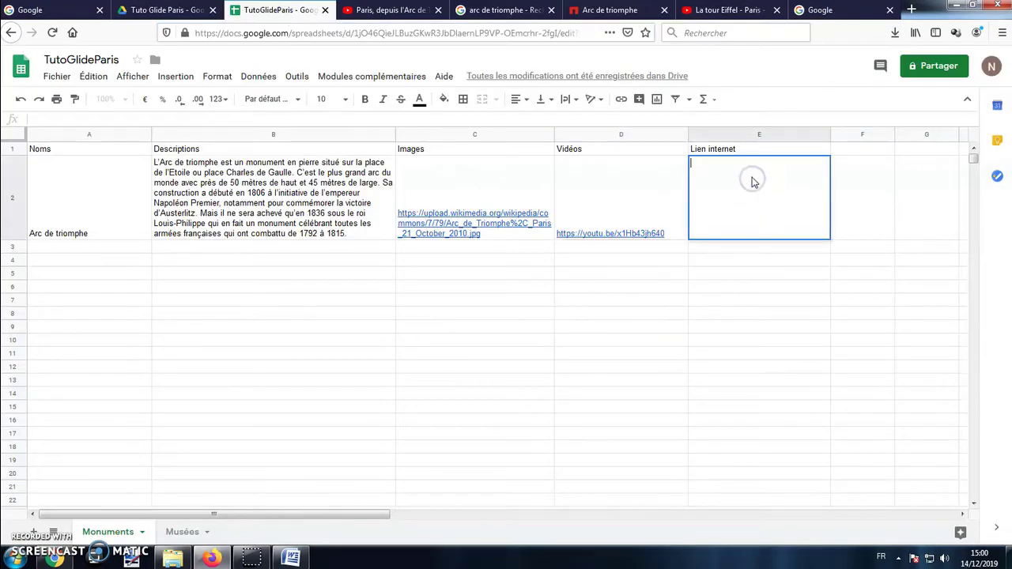
right_click(698, 161)
left_click(725, 219)
left_click(698, 345)
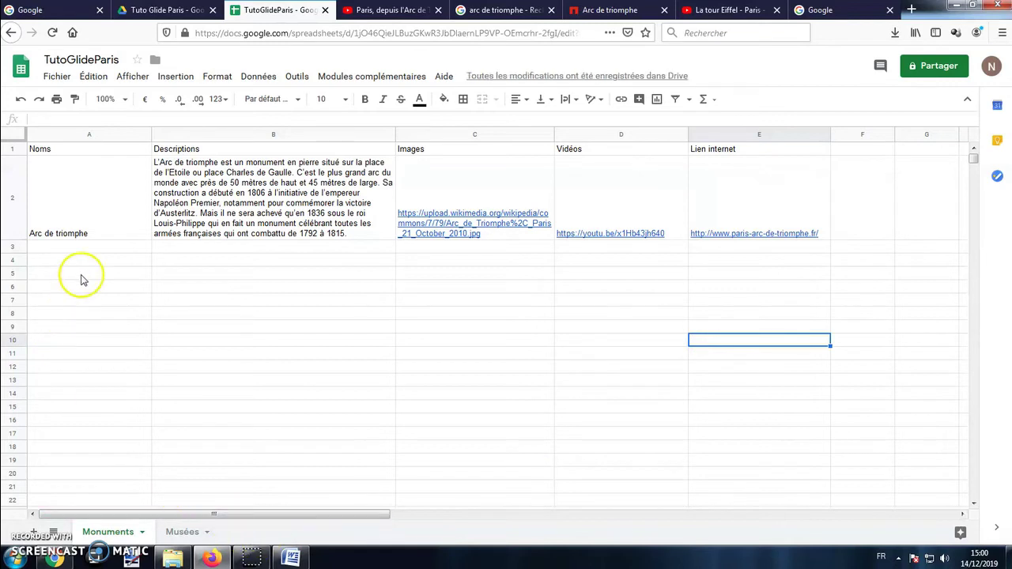
Enter "Tour Eiffel" in A3 as the name of the second monument
double_click(90, 246)
type("Tour Eiffel")
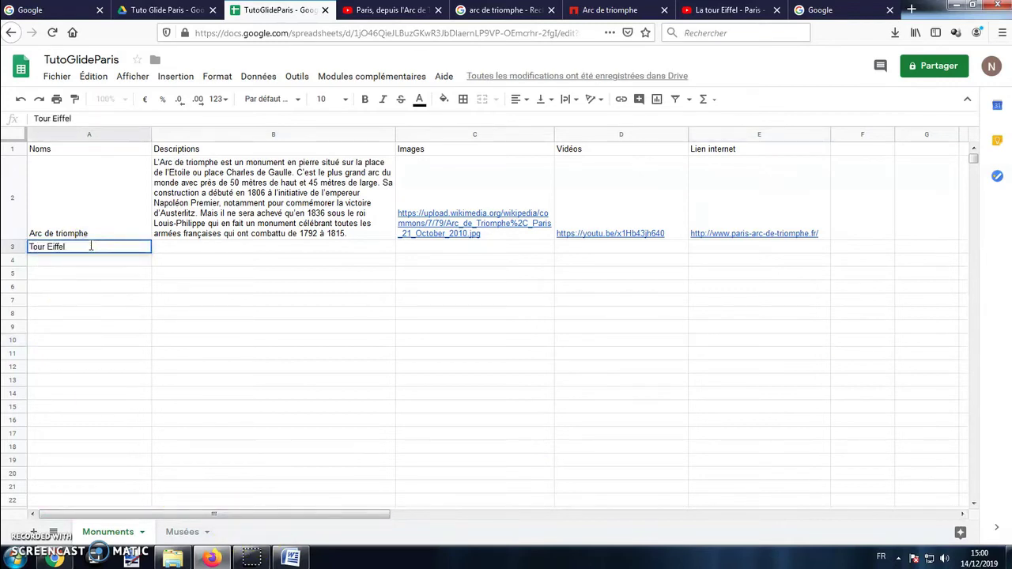
left_click(340, 327)
Switch to the Word document and copy the Tour Eiffel description paragraph
left_click(291, 557)
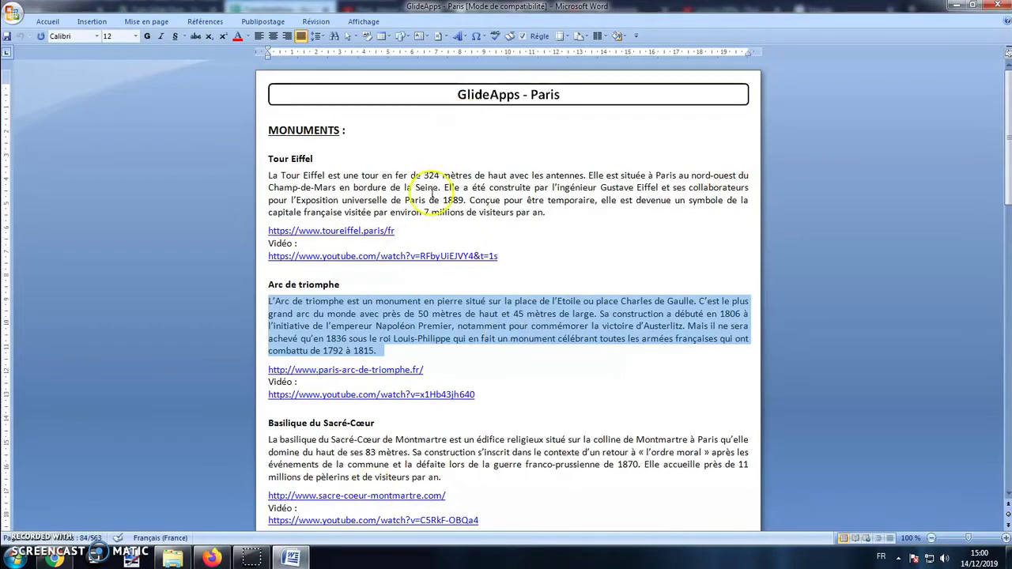
triple_click(431, 194)
key("ctrl+c")
right_click(433, 190)
left_click(462, 207)
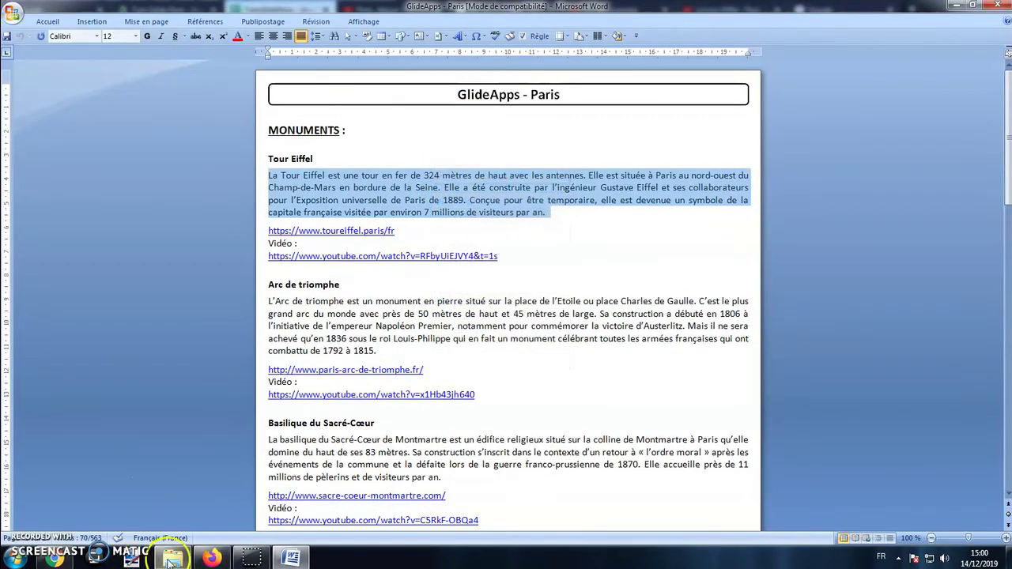
Switch back to the TutoGlideParis spreadsheet and paste the Tour Eiffel description into B3, under "Descriptions"
left_click(171, 558)
left_click(212, 559)
double_click(204, 246)
right_click(204, 247)
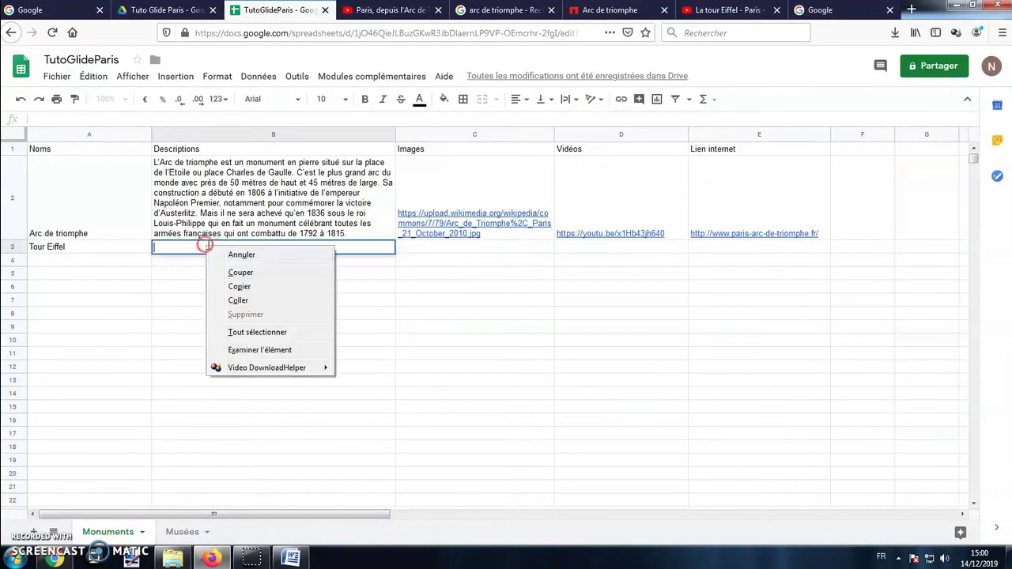
left_click(238, 301)
left_click(514, 378)
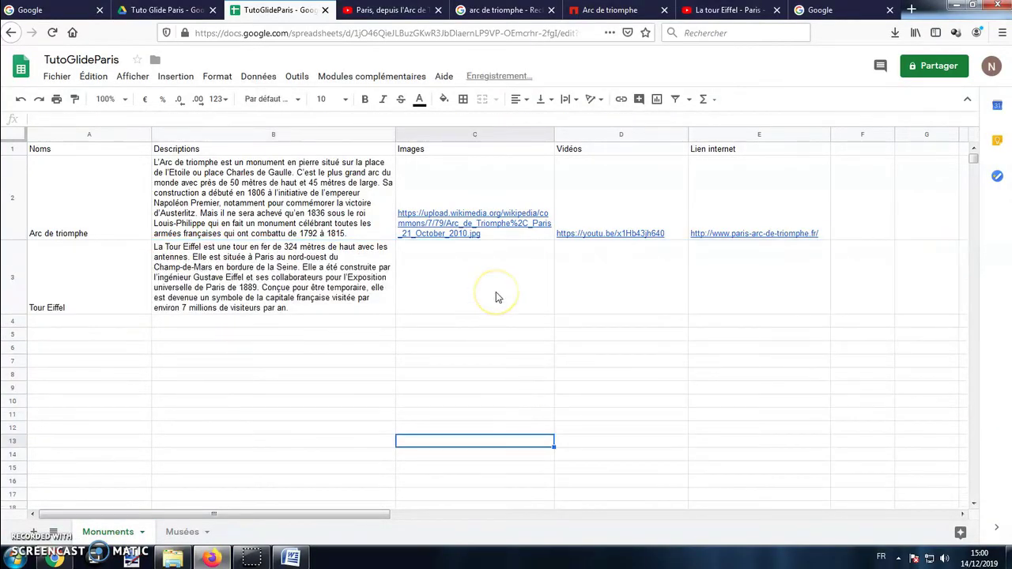
Examine the local GlideApps - Paris folder for the monument and museum pictures and the Tour Eiffel video
left_click(170, 558)
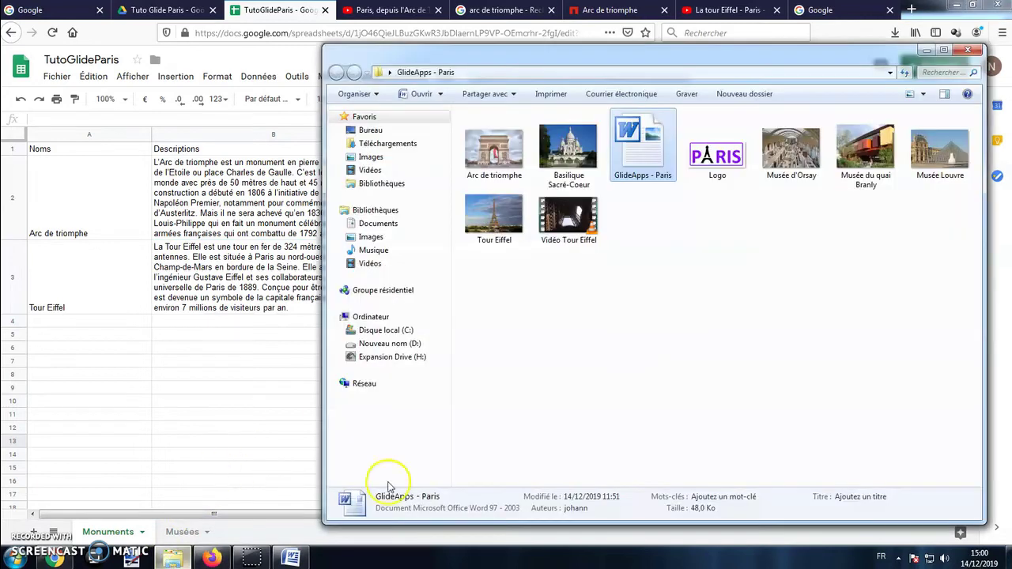
left_click(491, 151)
left_click(571, 150)
left_click(791, 152)
left_click(859, 160)
left_click(860, 207)
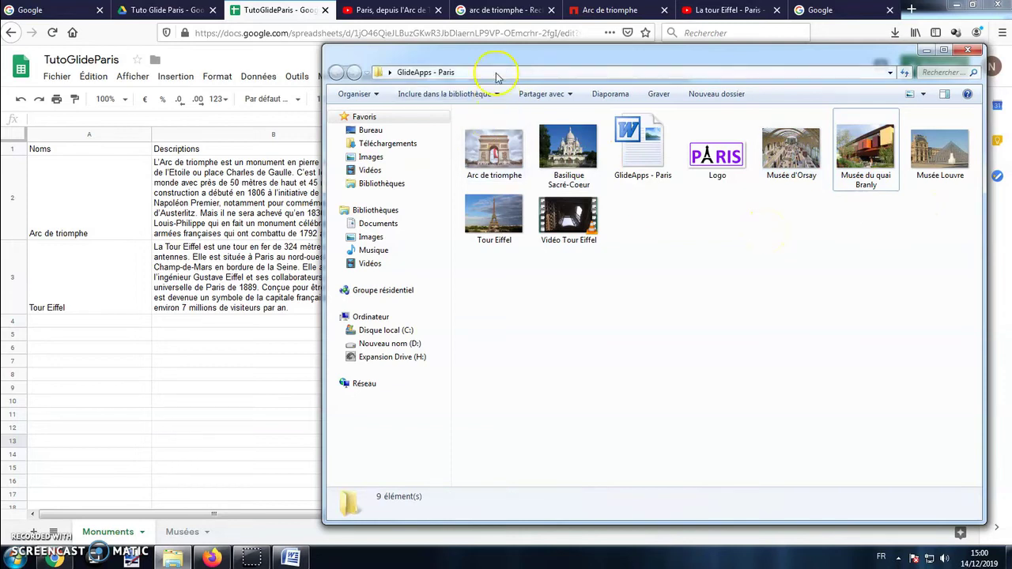
left_click_drag(484, 66, 498, 68)
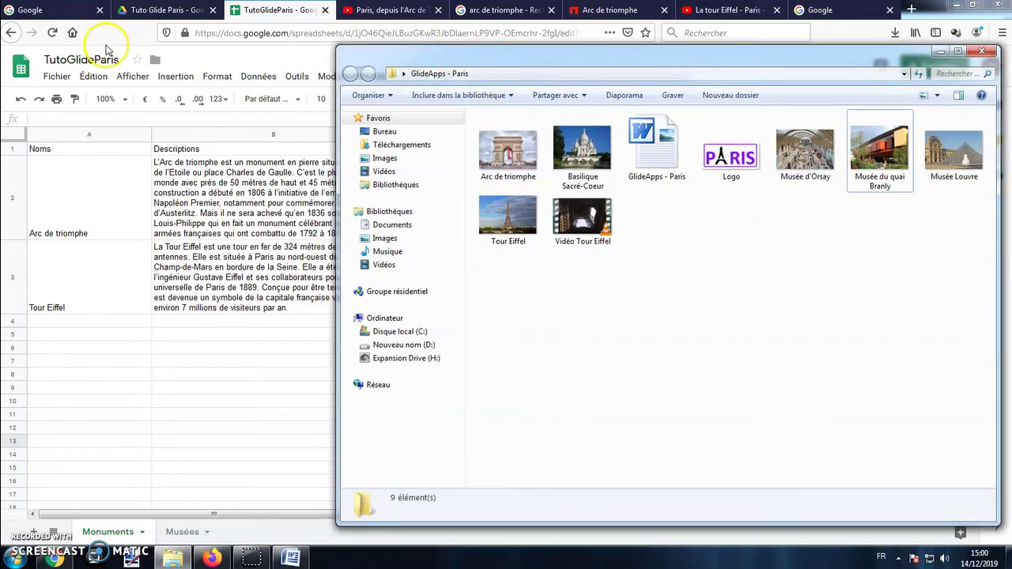
left_click(591, 229)
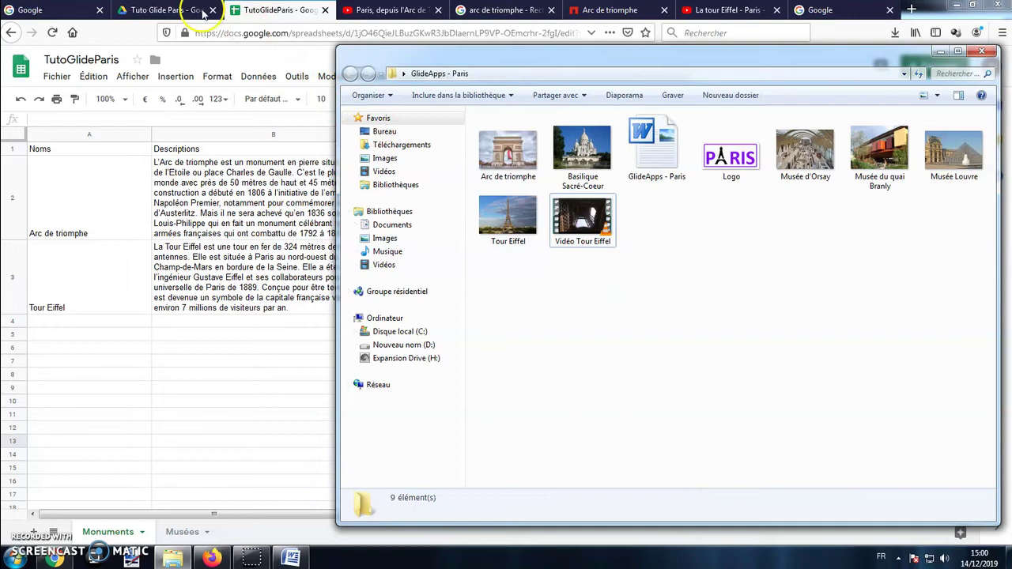
Upload the Tour Eiffel picture and the Vidéo Tour Eiffel file from the local folder to the Tuto Glide Paris folder in Google Drive
left_click(166, 10)
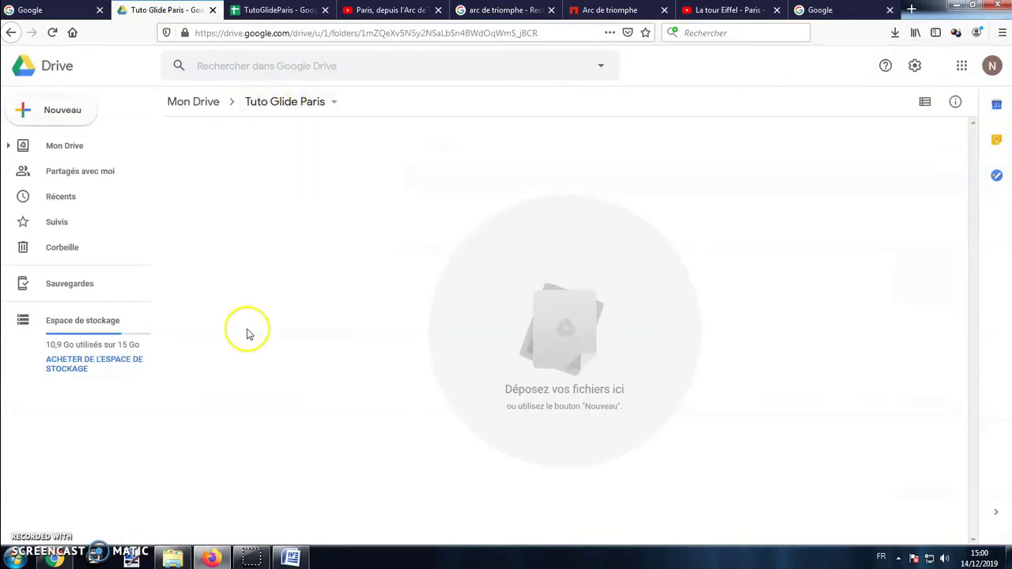
left_click(172, 558)
left_click_drag(681, 195, 541, 256)
left_click(508, 218)
left_click(583, 218)
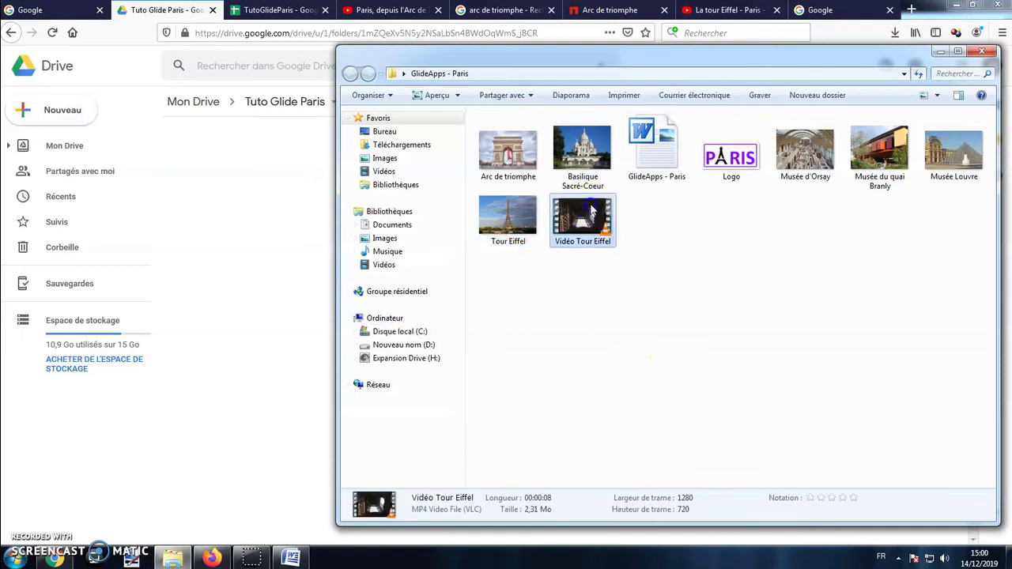
left_click(727, 207)
left_click_drag(727, 207, 485, 242)
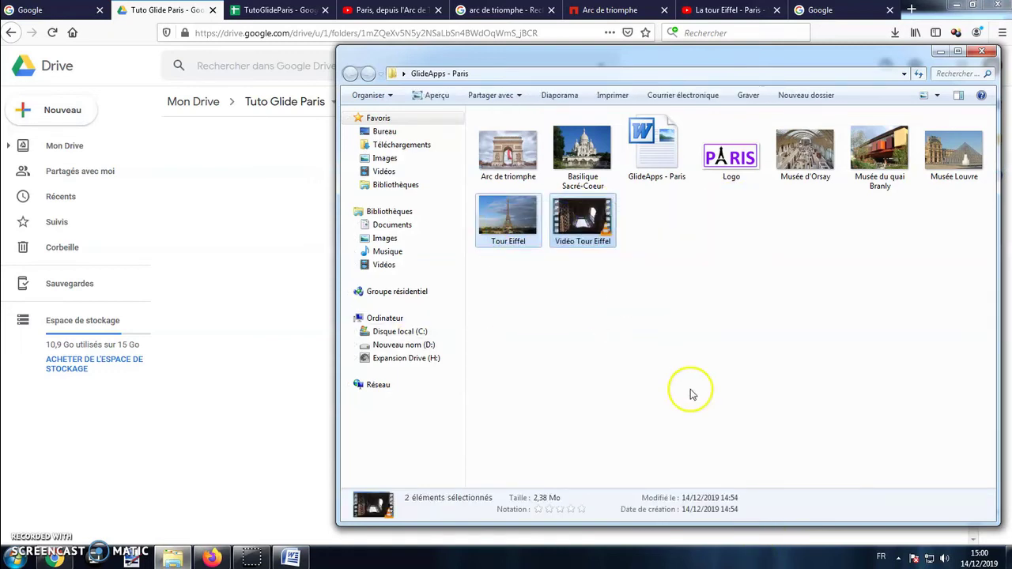
left_click_drag(517, 205, 231, 256)
left_click(939, 54)
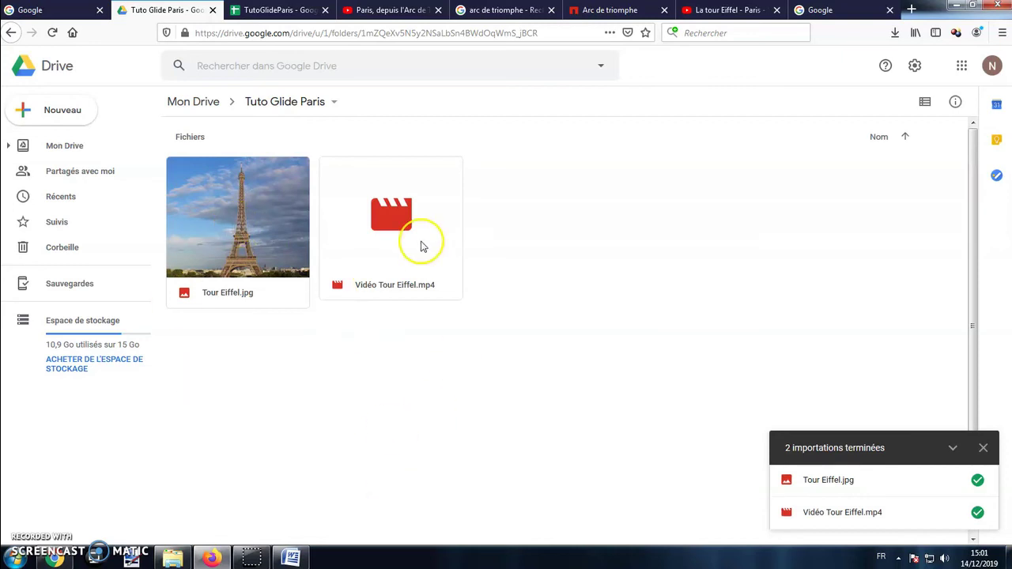
Get the shareable link of Tour Eiffel.jpg and paste it into C3 of the Monuments sheet, under "Images"
right_click(243, 235)
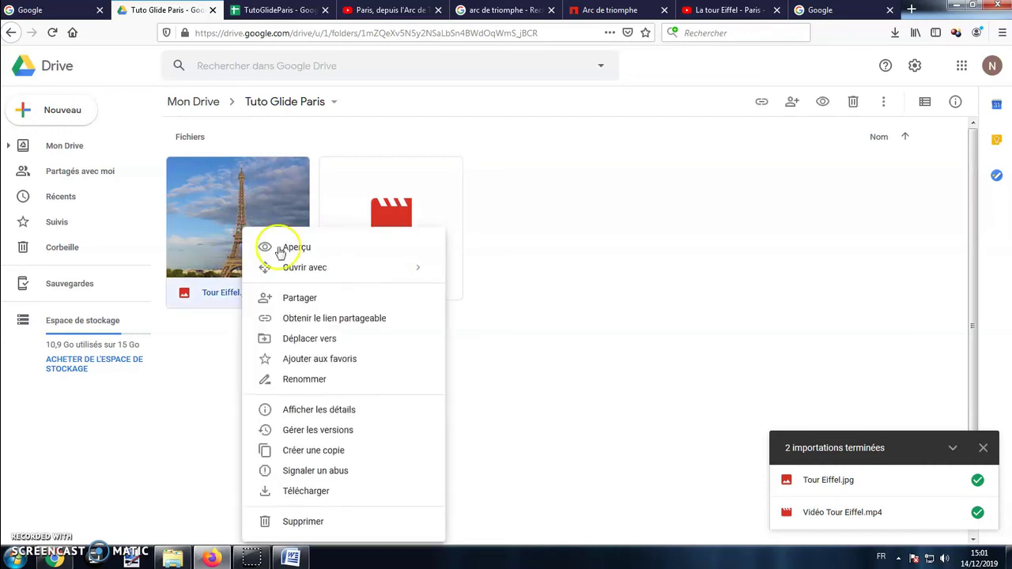
left_click(331, 319)
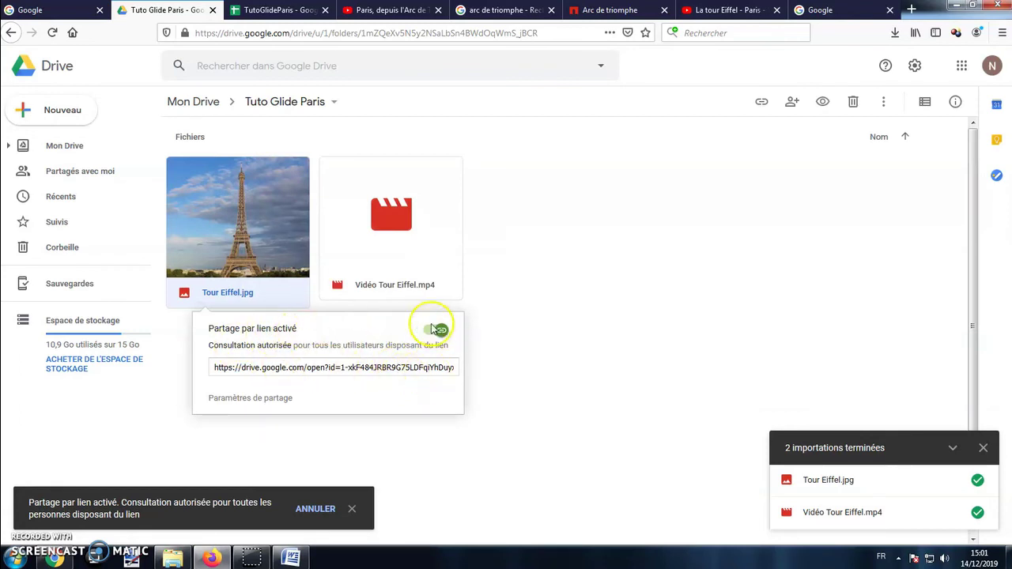
left_click(289, 13)
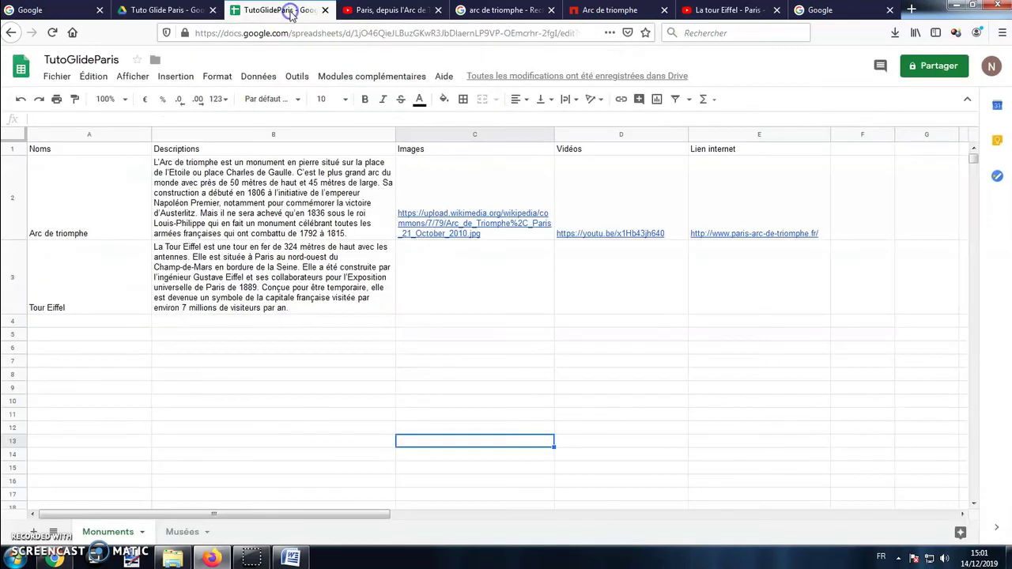
left_click(497, 266)
double_click(417, 251)
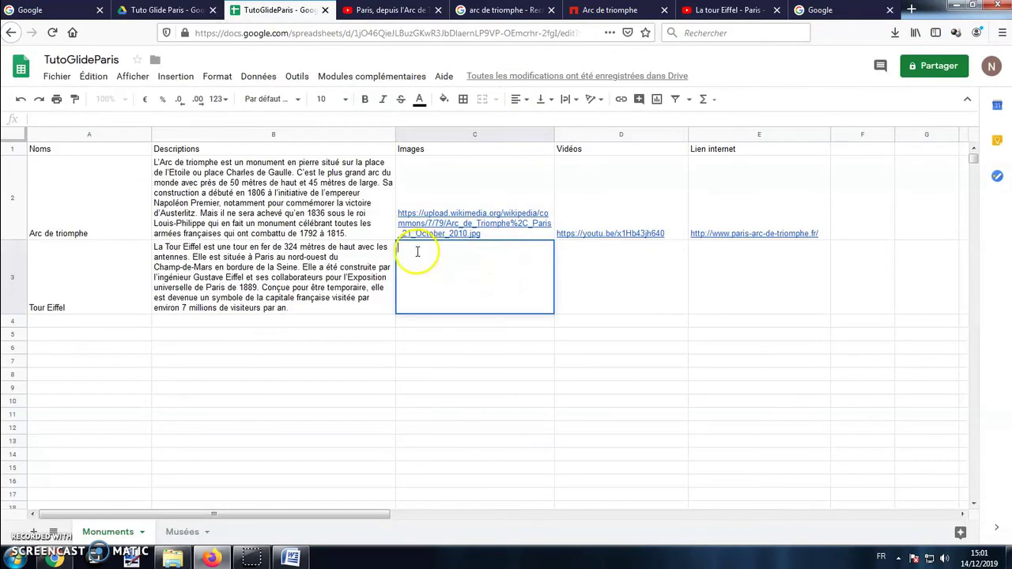
right_click(418, 252)
left_click(452, 305)
left_click(456, 362)
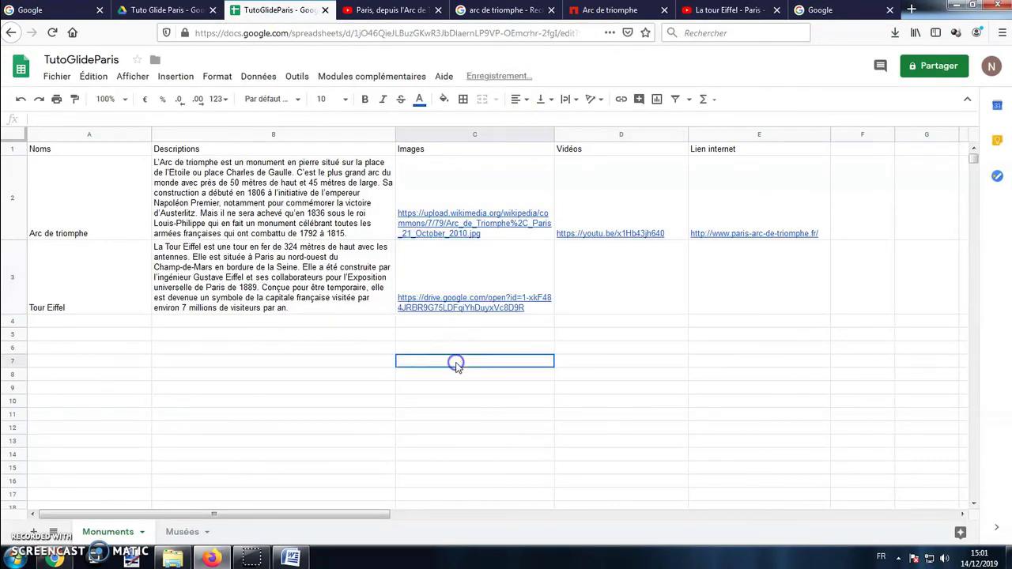
mouse_move(446, 302)
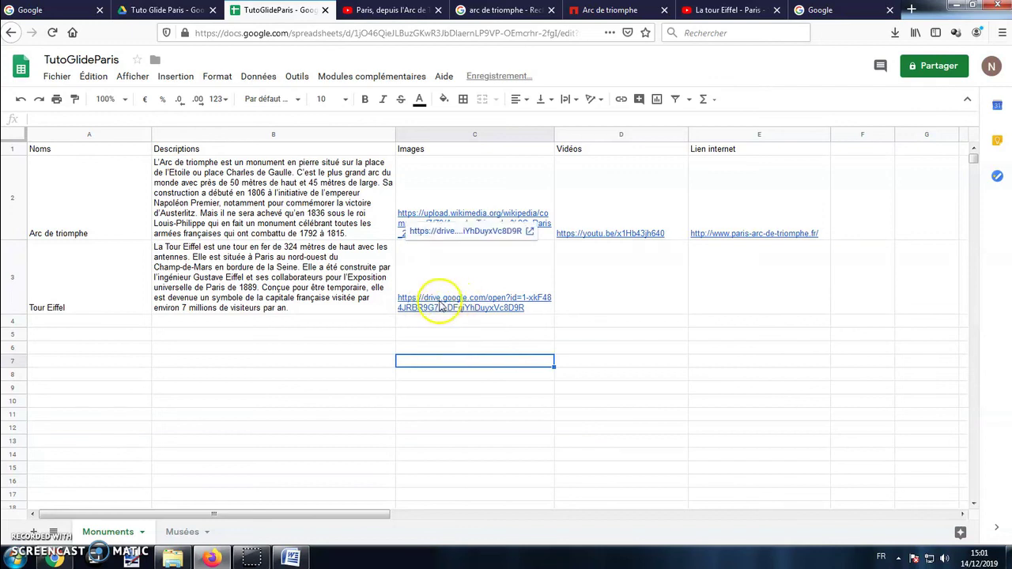
Return to the Tuto Glide Paris folder in Drive and get the shareable link of Vidéo Tour Eiffel.mp4
left_click(147, 10)
right_click(414, 220)
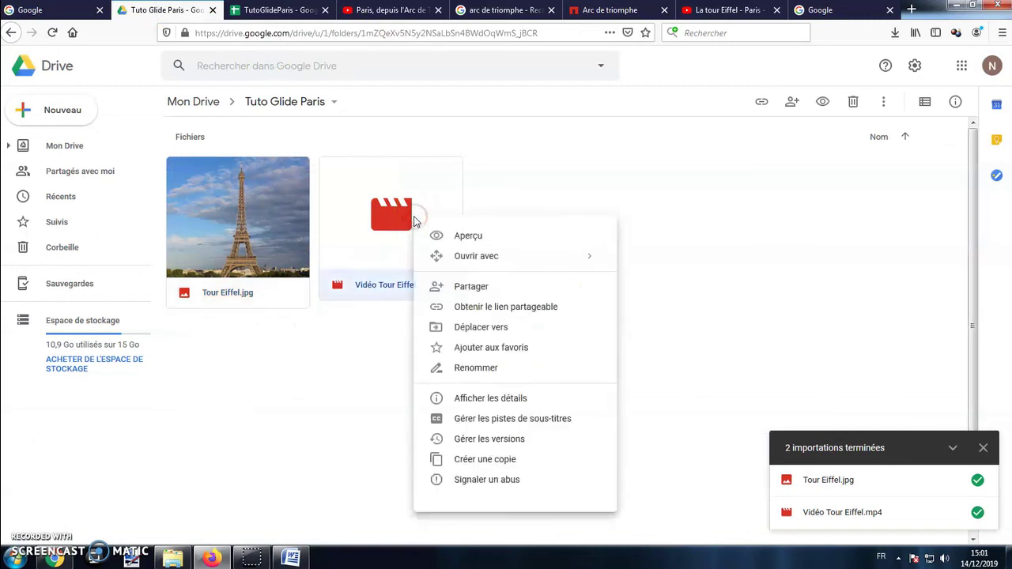
left_click(506, 307)
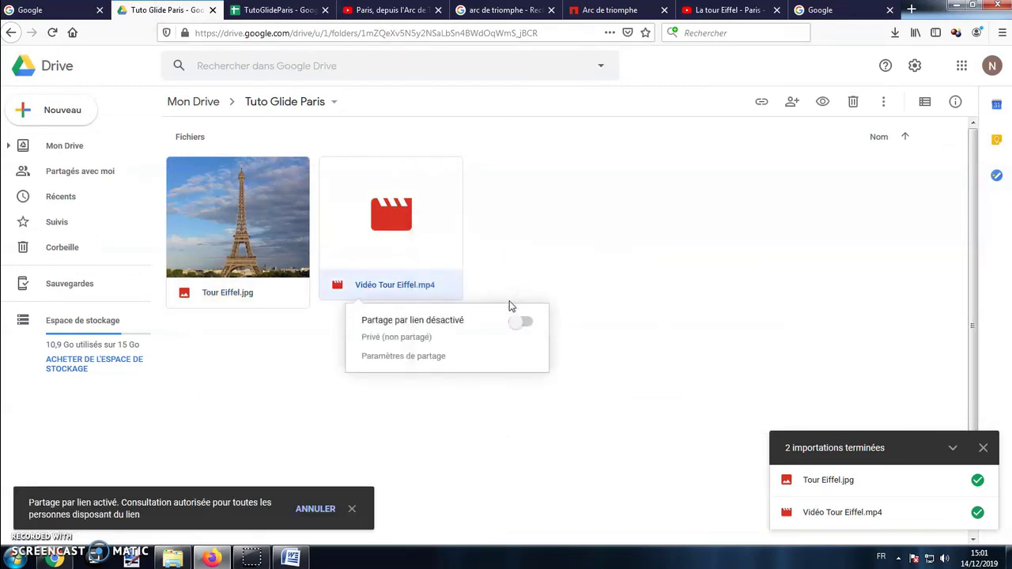
left_click(354, 509)
right_click(423, 229)
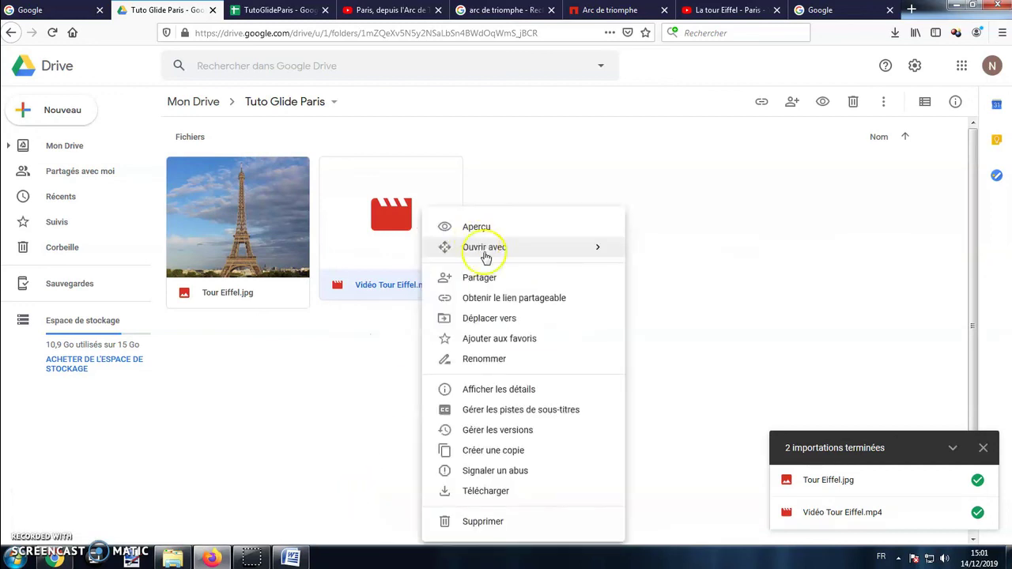
left_click(490, 296)
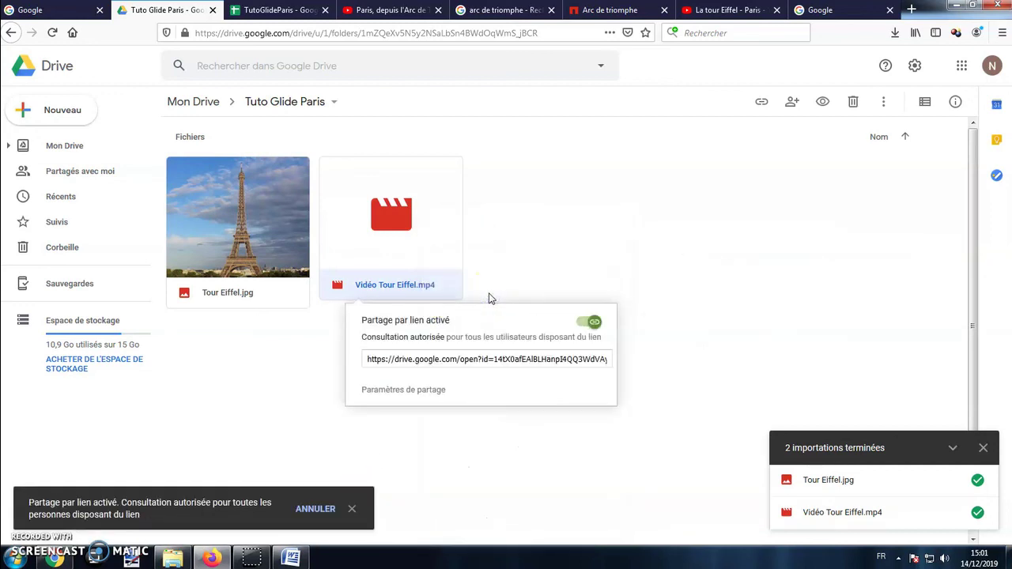
Paste the shareable link of the Tour Eiffel video into D3 of the Monuments sheet, under "Vidéos"
left_click(269, 11)
left_click(573, 257)
right_click(576, 254)
left_click(609, 386)
left_click(627, 408)
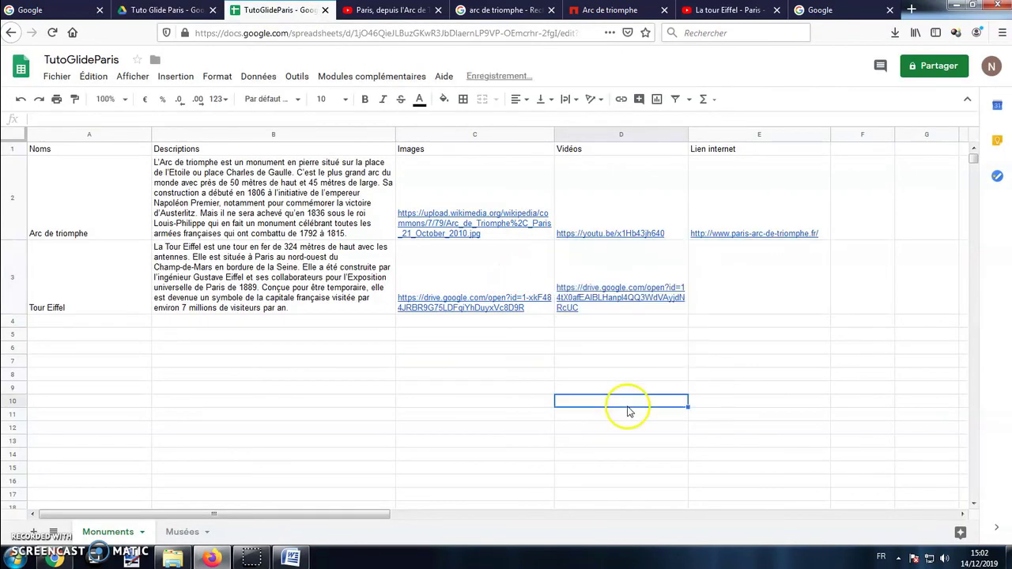